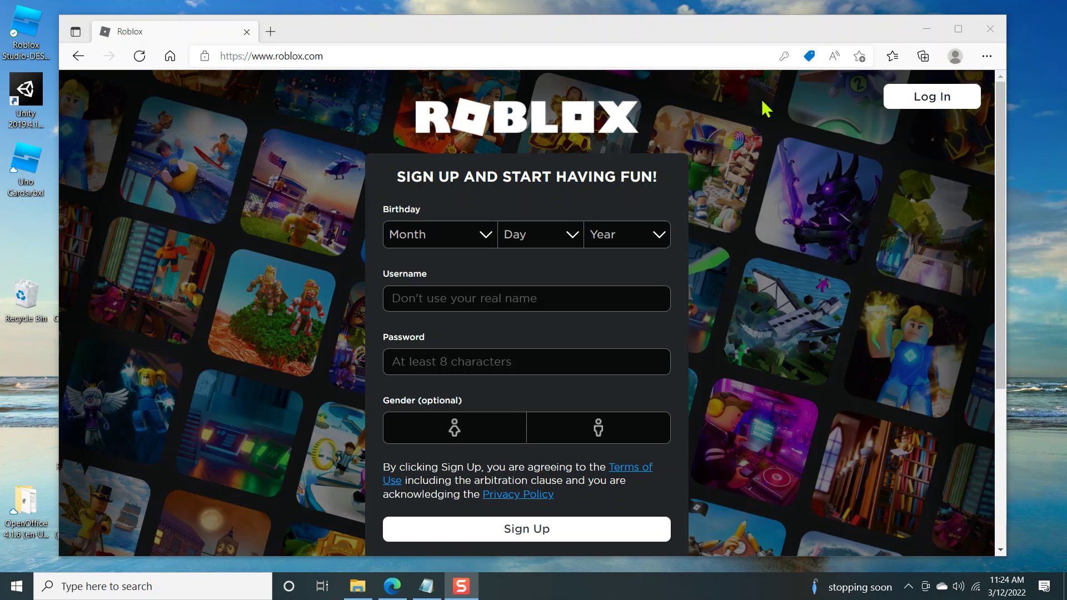
Step: Set the sign-up form's birthday to January 01 2000
mouse_move(545, 32)
left_mouse_down()
mouse_move(554, 26)
mouse_move(539, 27)
left_mouse_up()
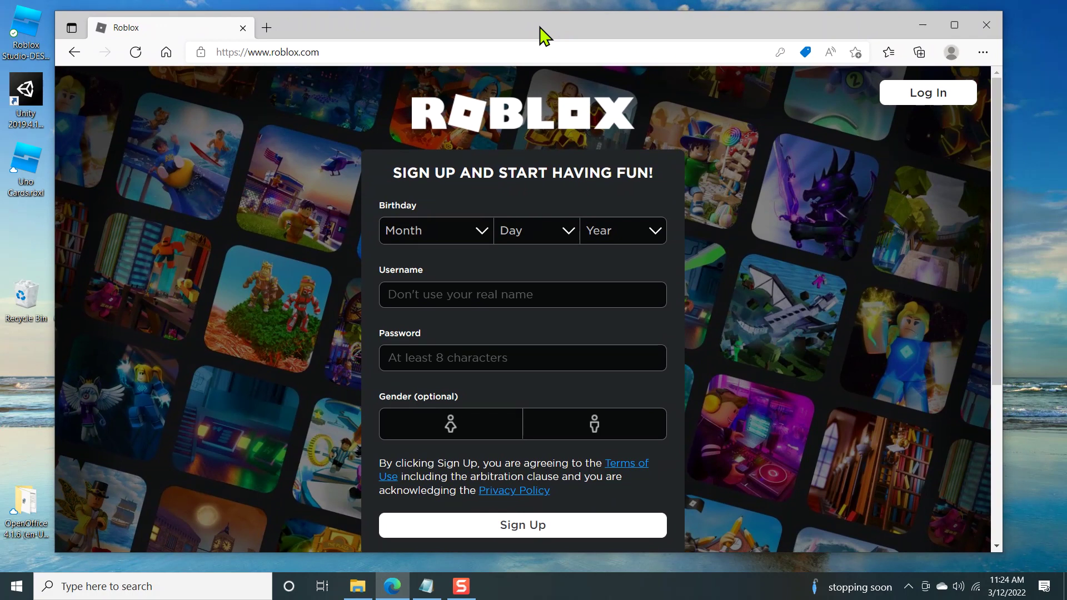
left_click(329, 51)
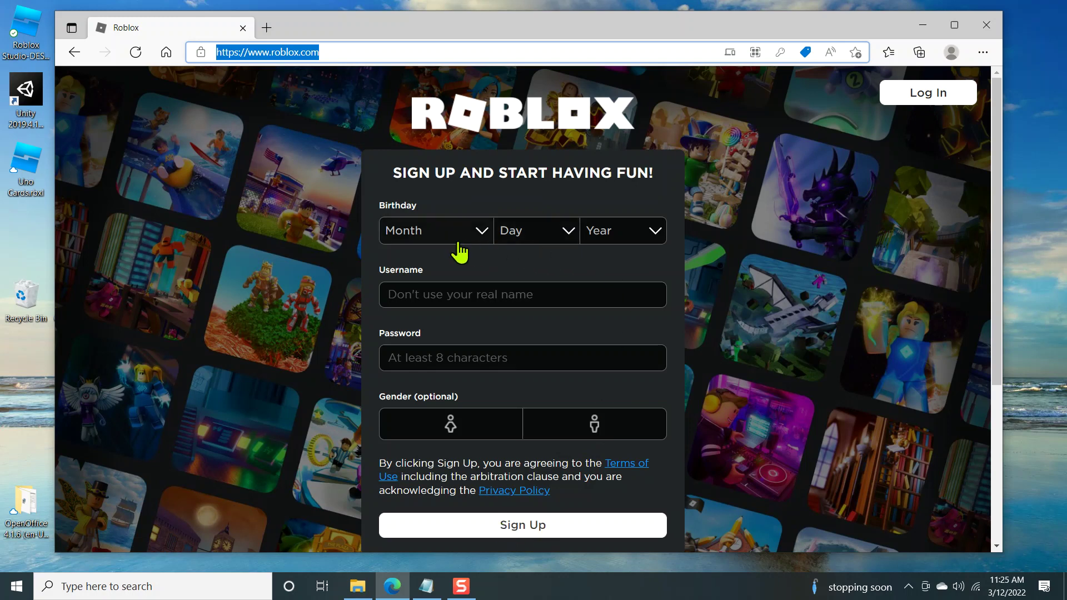
left_click(433, 238)
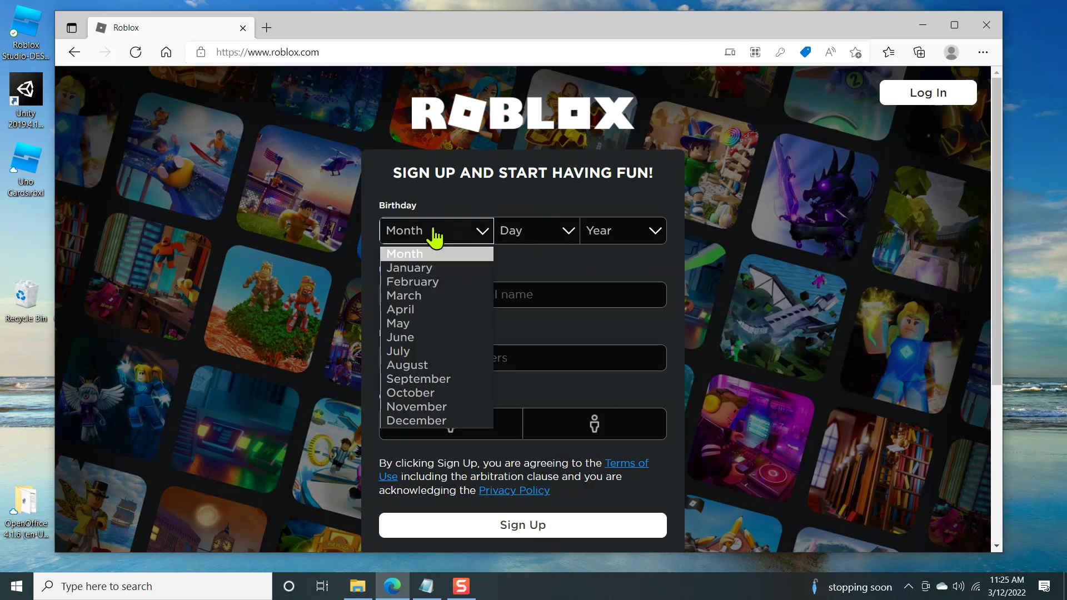
left_click(428, 269)
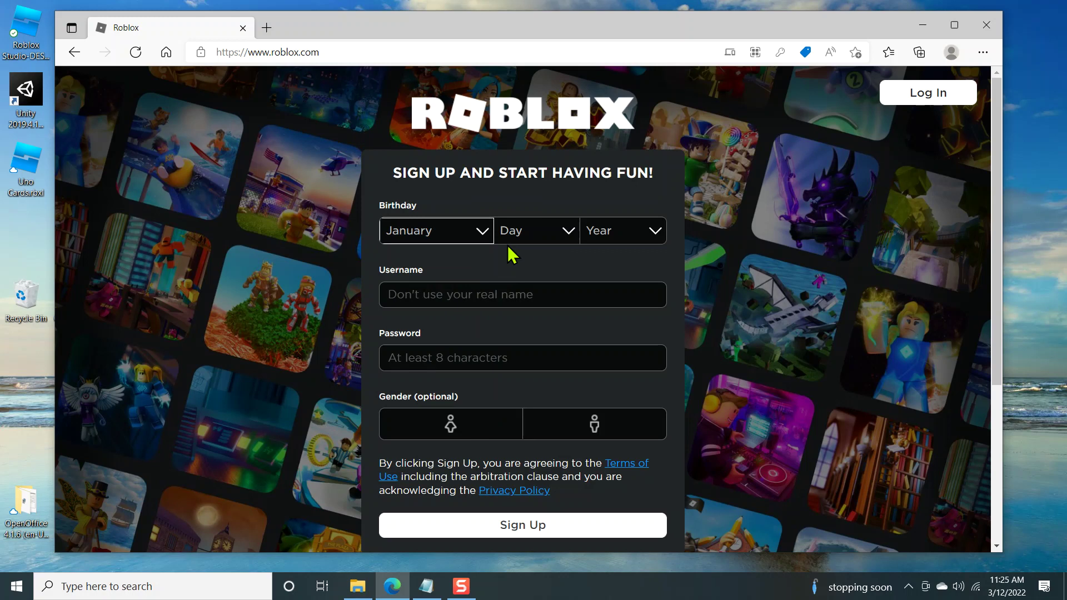
left_click(523, 232)
left_click(514, 269)
left_click(610, 233)
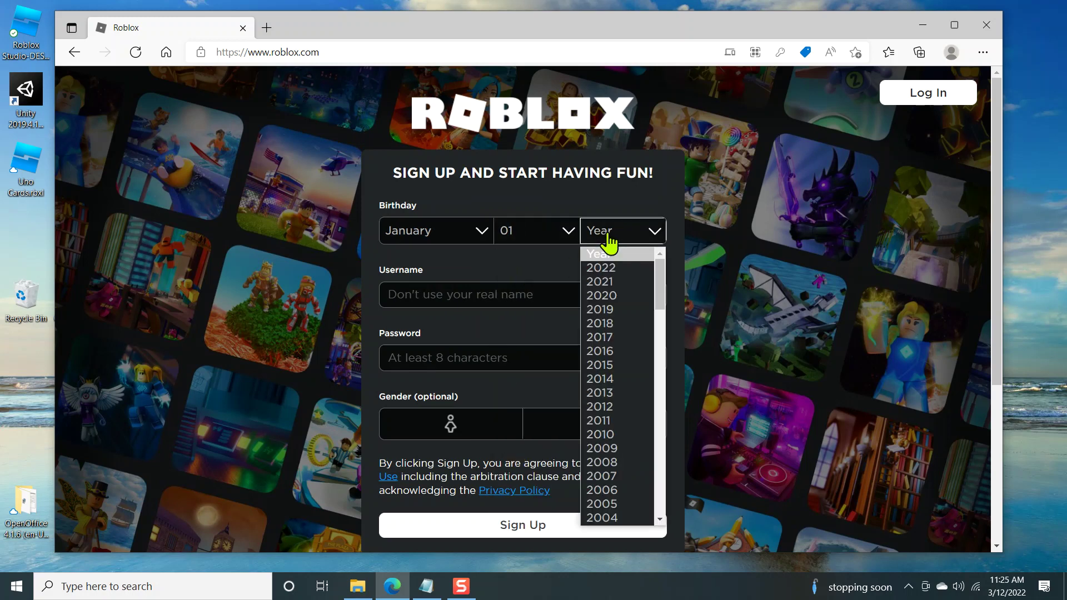
scroll(597, 447, "down", 4)
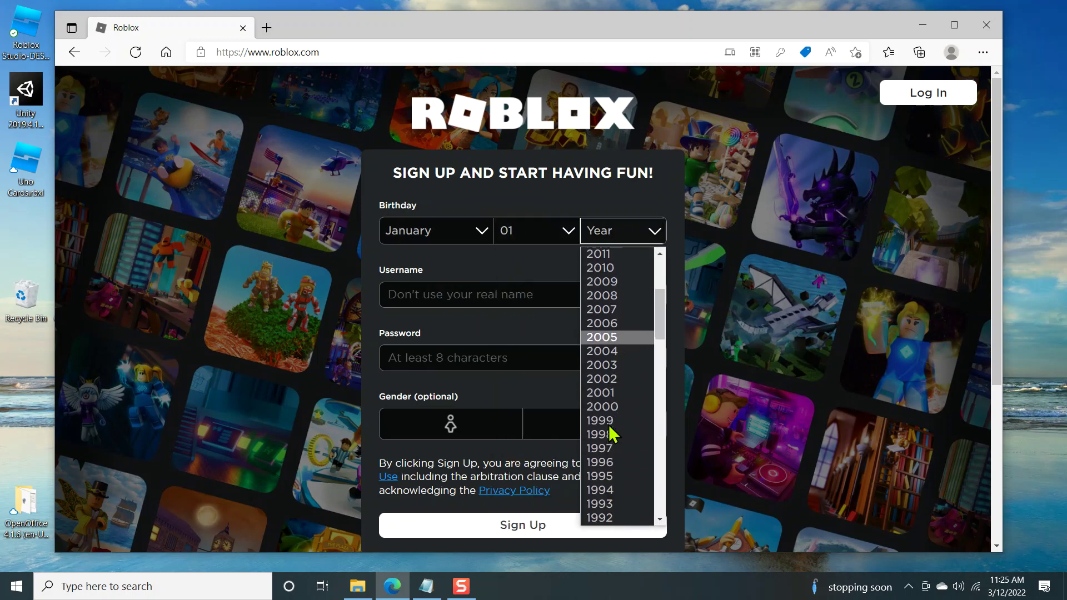
left_click(603, 407)
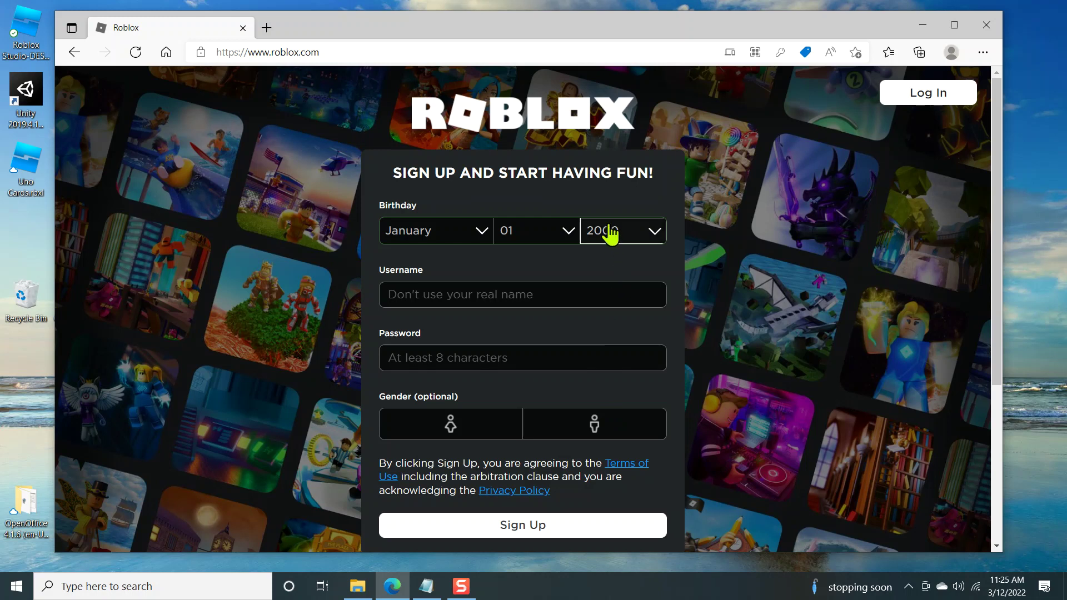
Step: Enter a new username and an account password, then choose male as the gender
left_click(473, 295)
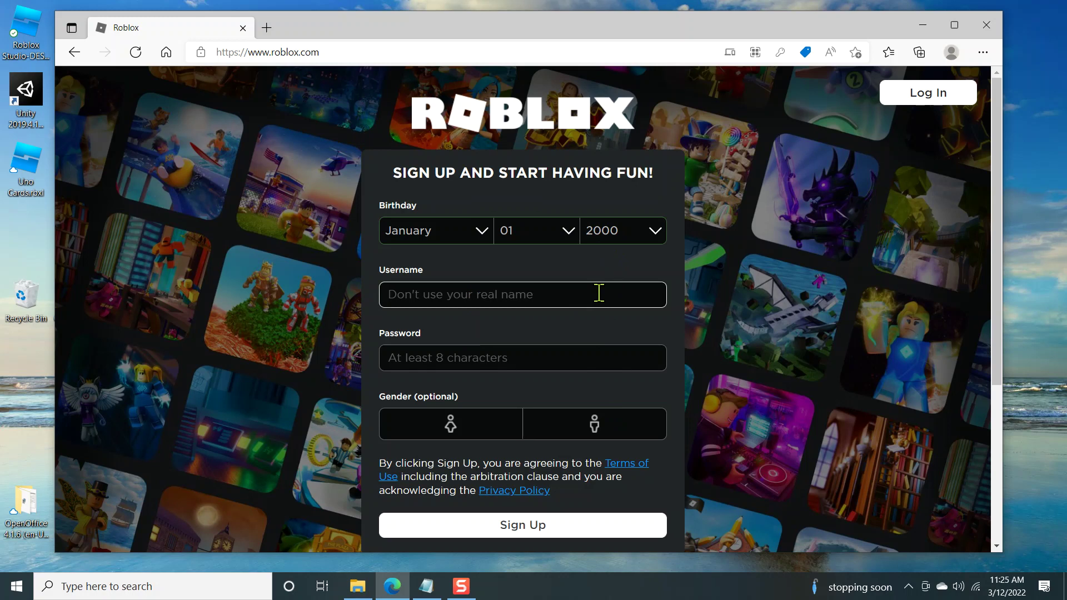
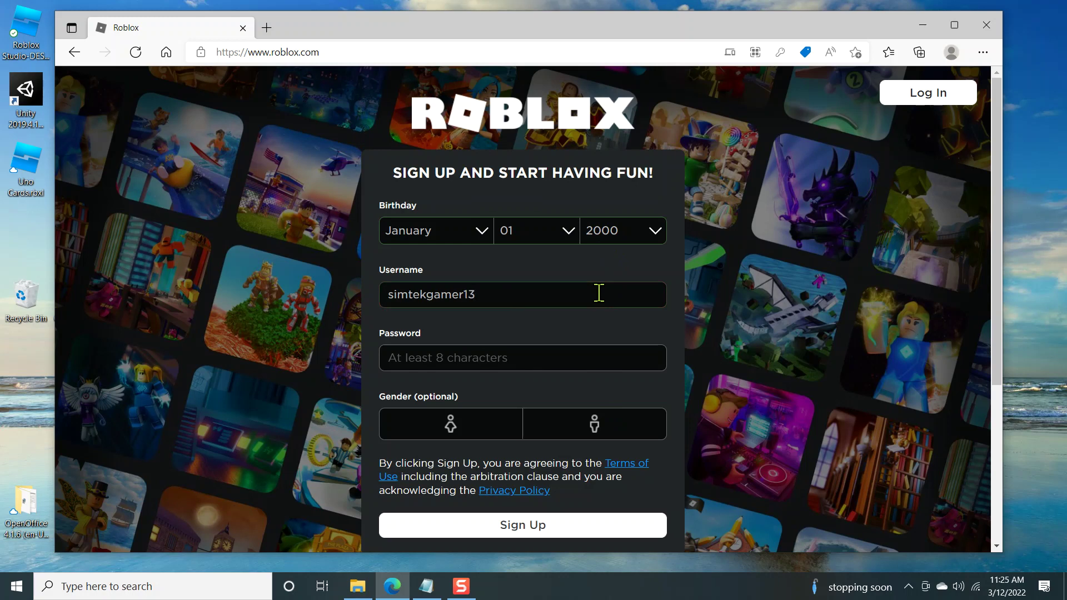
left_click(481, 358)
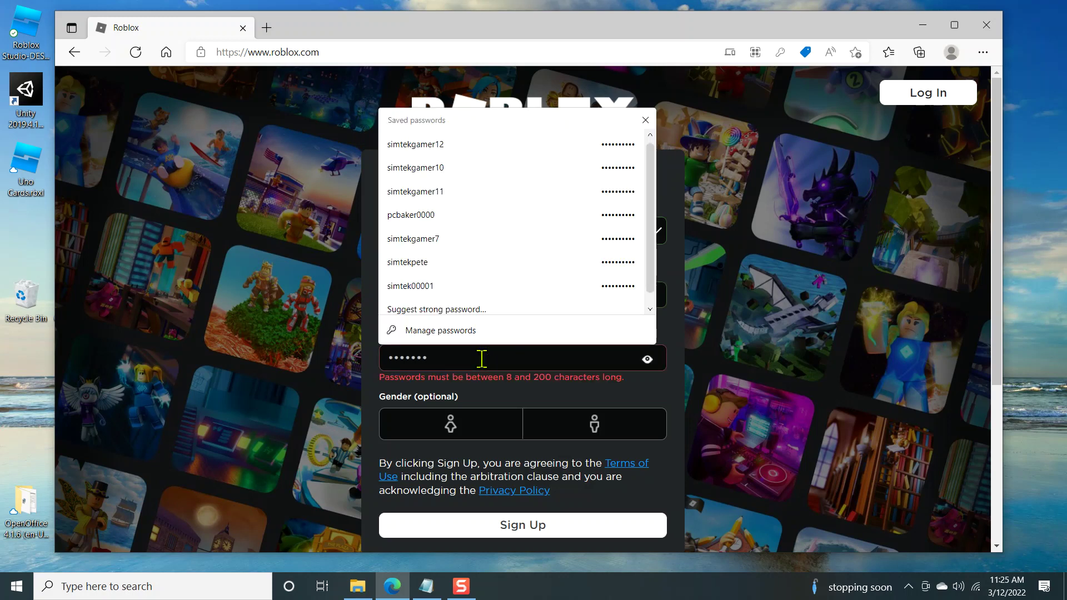
scroll(445, 266, "down", 1)
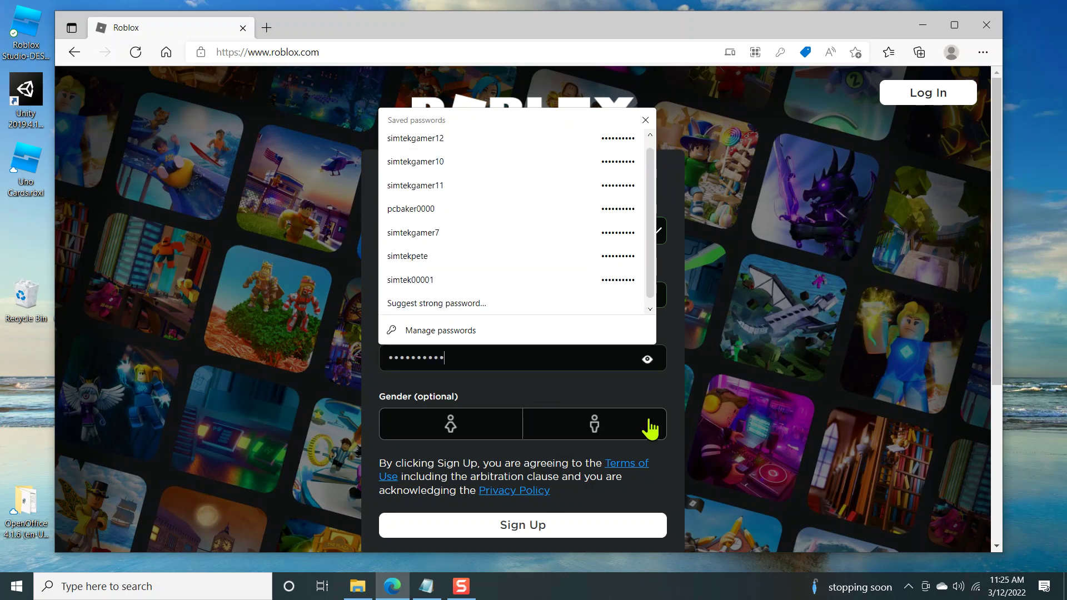
left_click(476, 395)
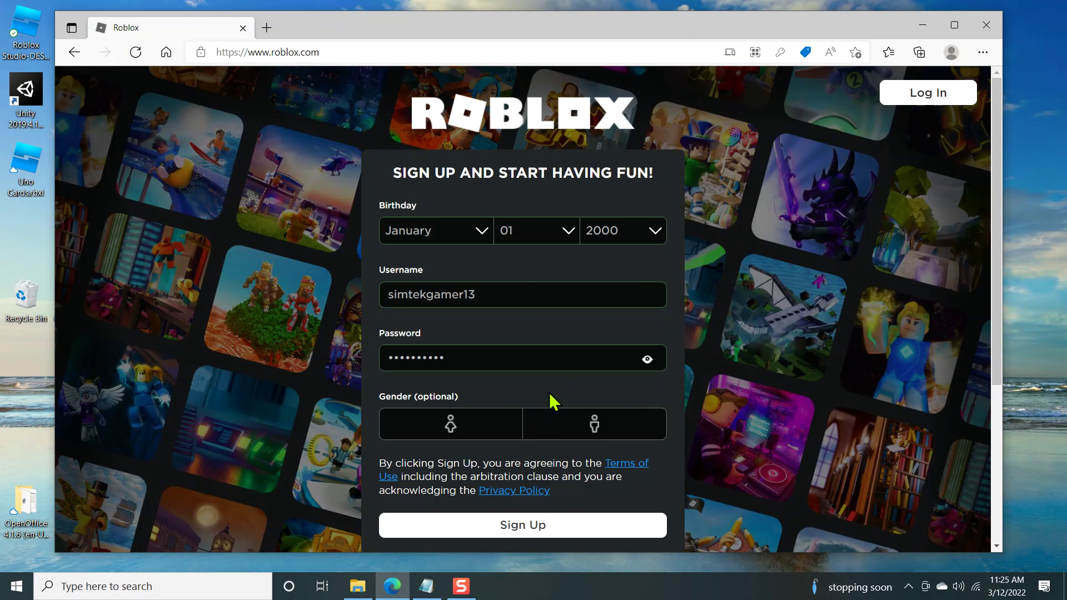
left_click(594, 428)
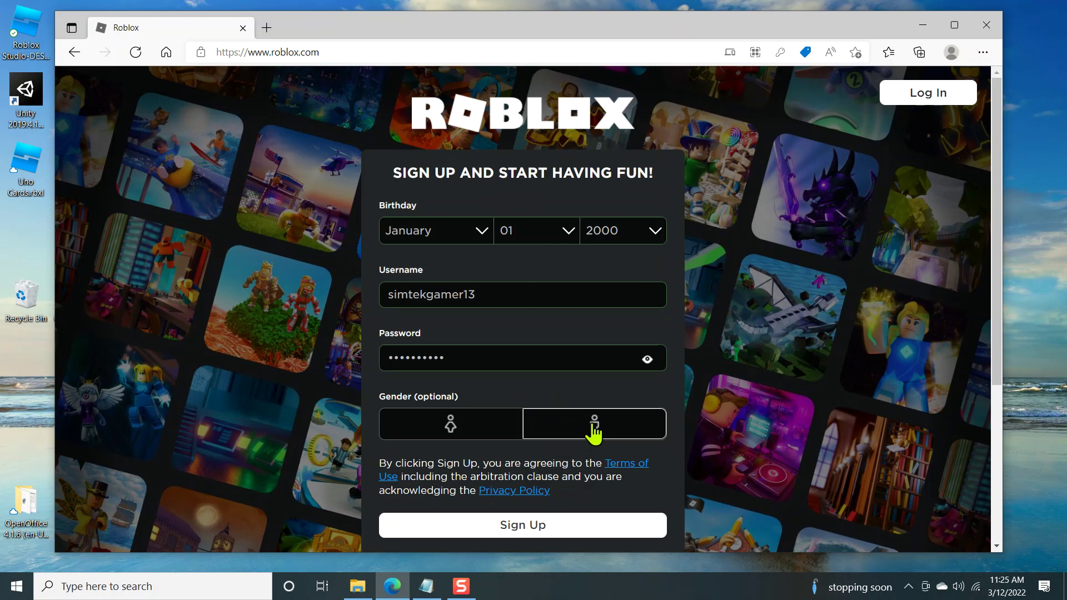
Step: Submit the sign-up, let Edge keep the password, and glance at the settings menu
left_click(551, 531)
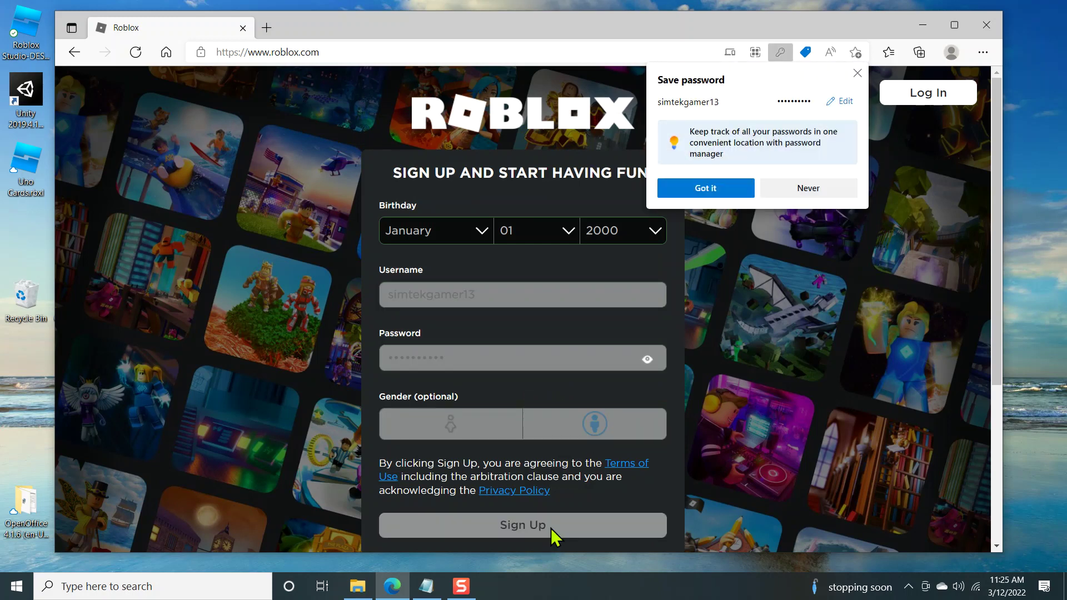
left_click(708, 198)
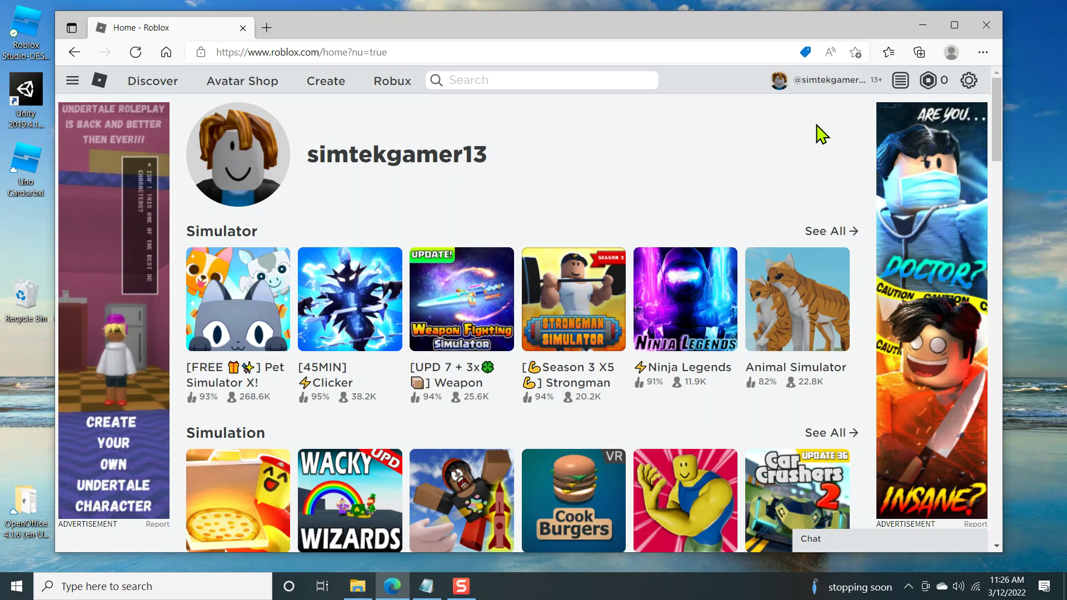
left_click(968, 81)
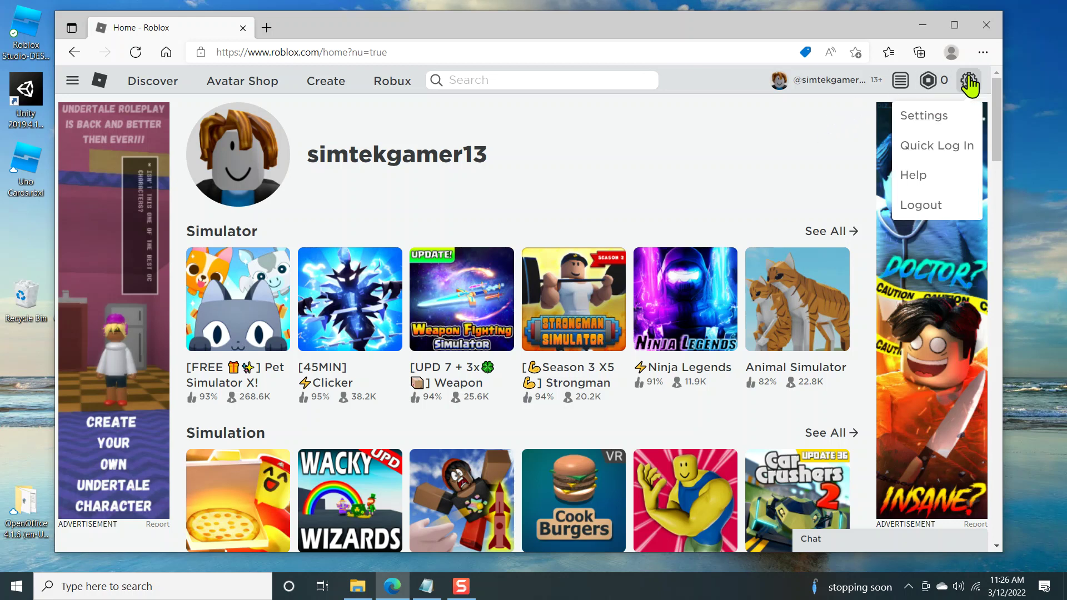
left_click(758, 162)
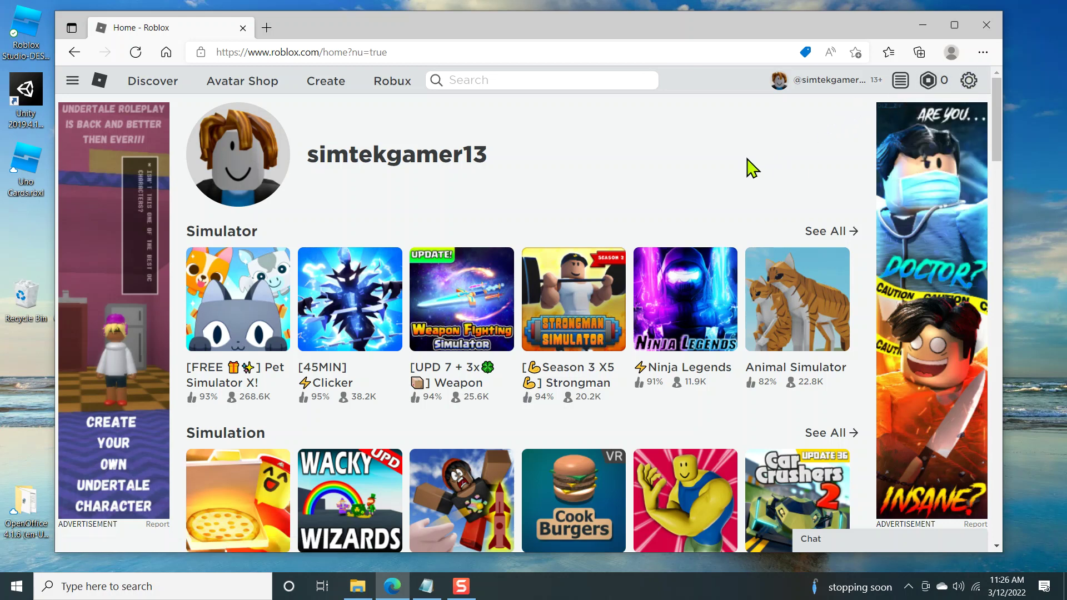
Step: From the Create page, choose Start Creating to launch Roblox Studio
left_click(325, 92)
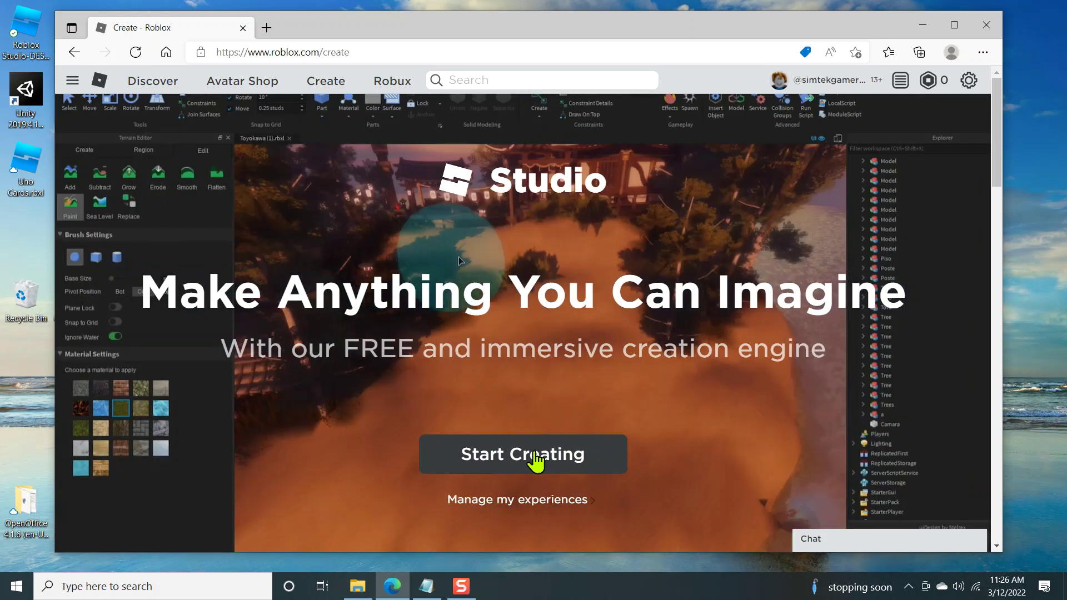
left_click(503, 454)
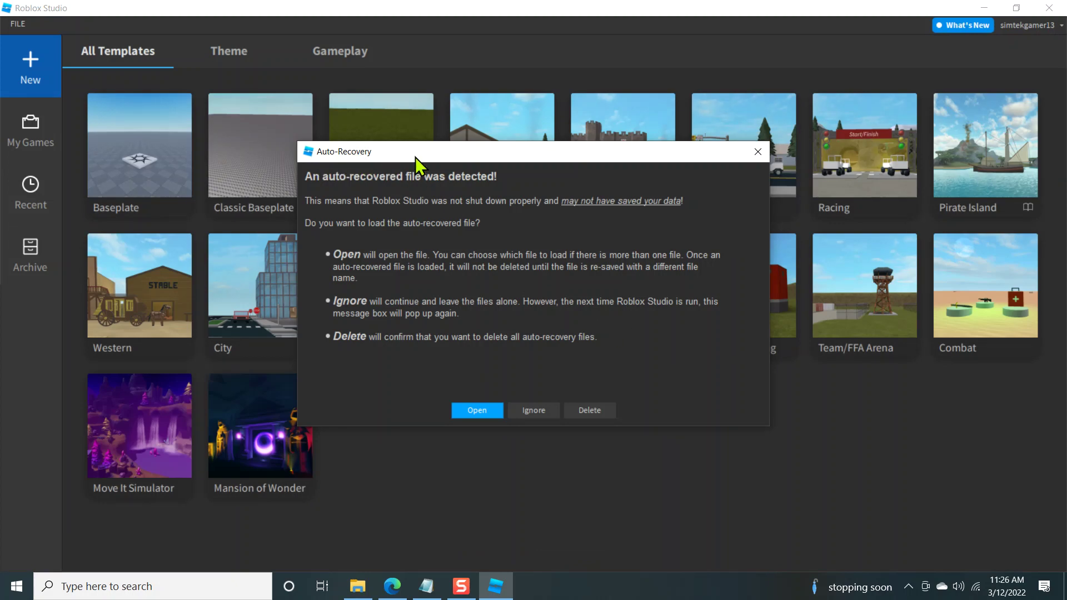
Step: Ignore the Auto-Recovery warning so the recovered files stay untouched
mouse_move(416, 157)
left_mouse_down()
mouse_move(480, 153)
mouse_move(370, 171)
mouse_move(430, 158)
left_mouse_up()
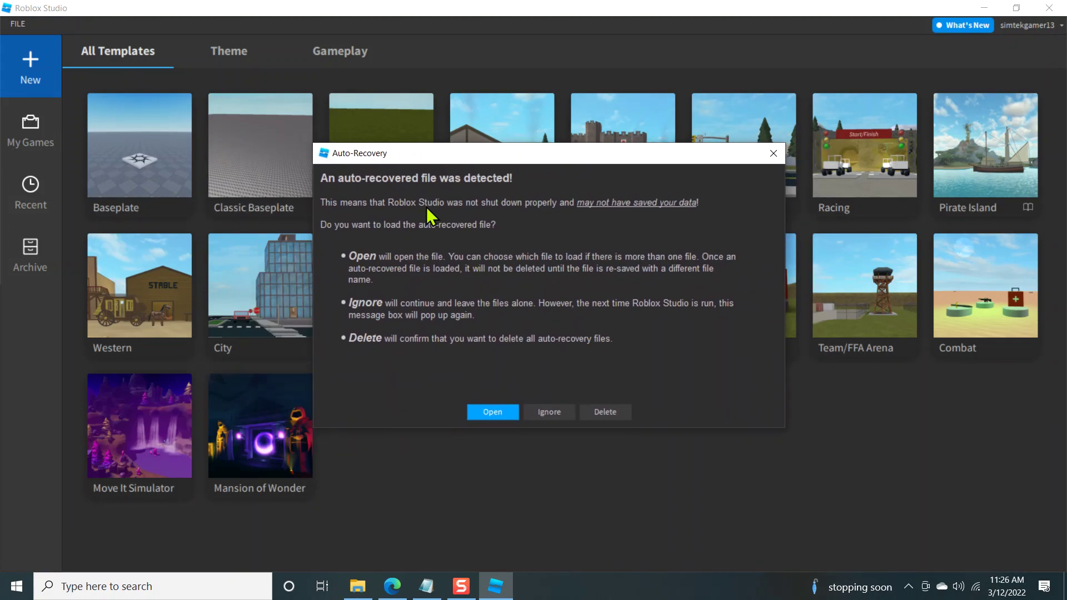
left_click(550, 414)
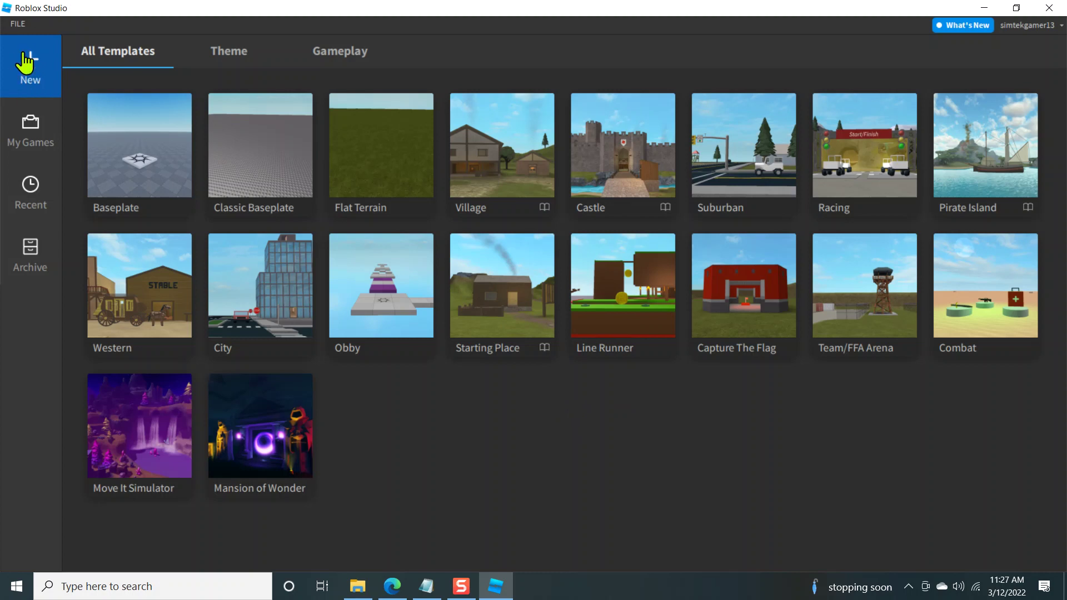
Step: Browse My Games, Recent and Archive, then start a new place from the Baseplate template
left_click(33, 133)
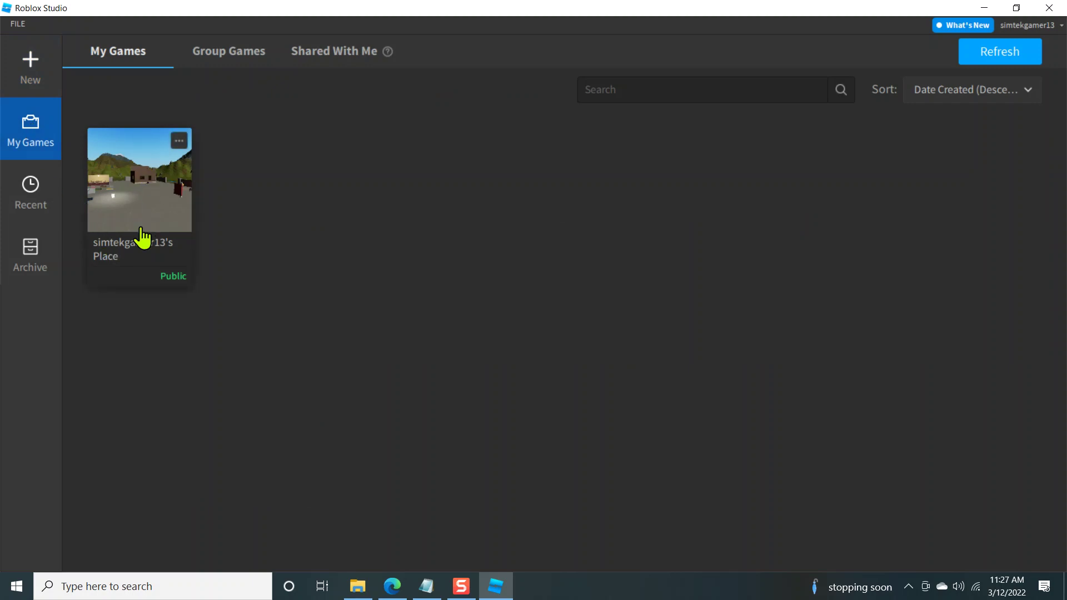
left_click(28, 205)
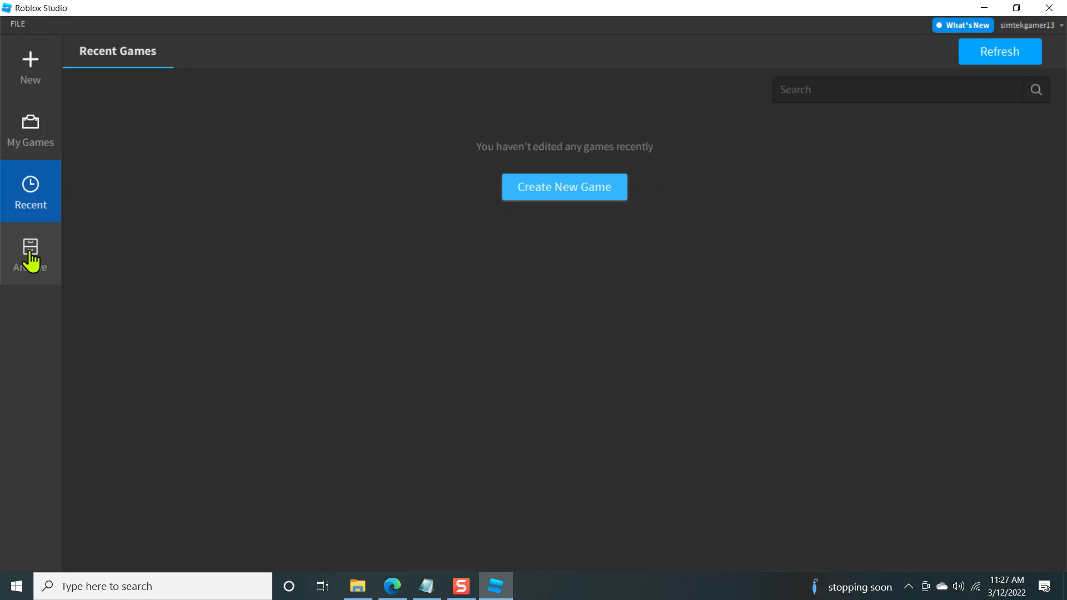
left_click(32, 260)
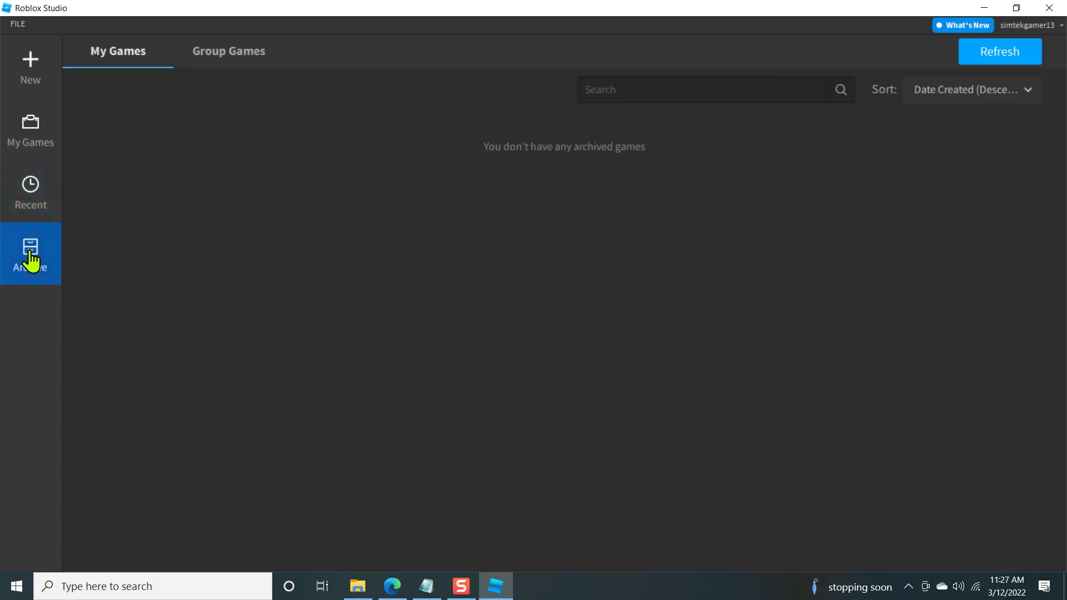
left_click(30, 66)
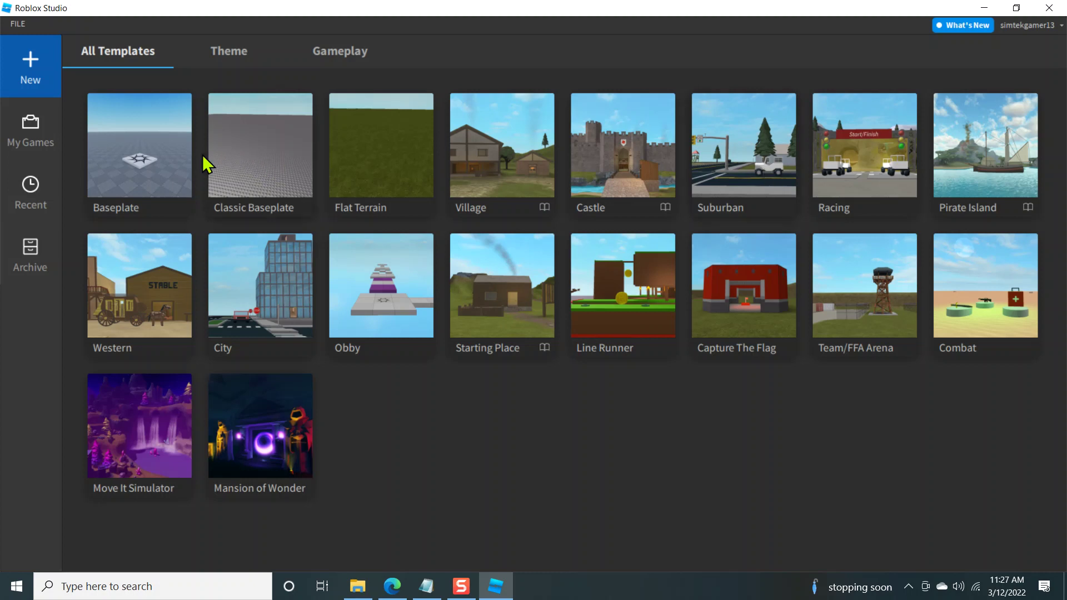
left_click(132, 155)
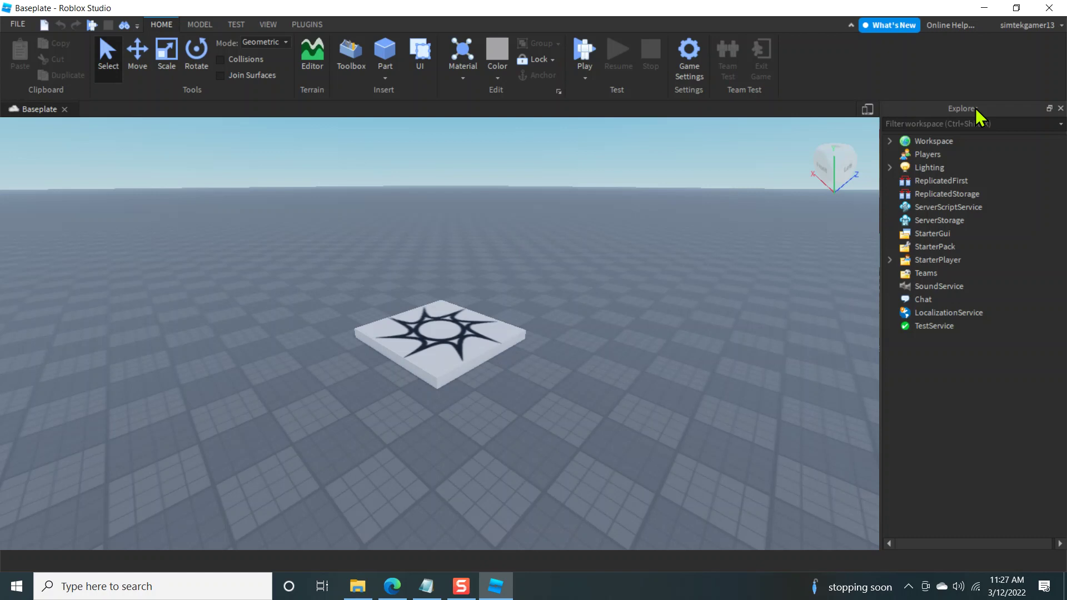
Step: Orbit the viewport camera around the spawn pad on the baseplate
right_click_drag(675, 218, 675, 218)
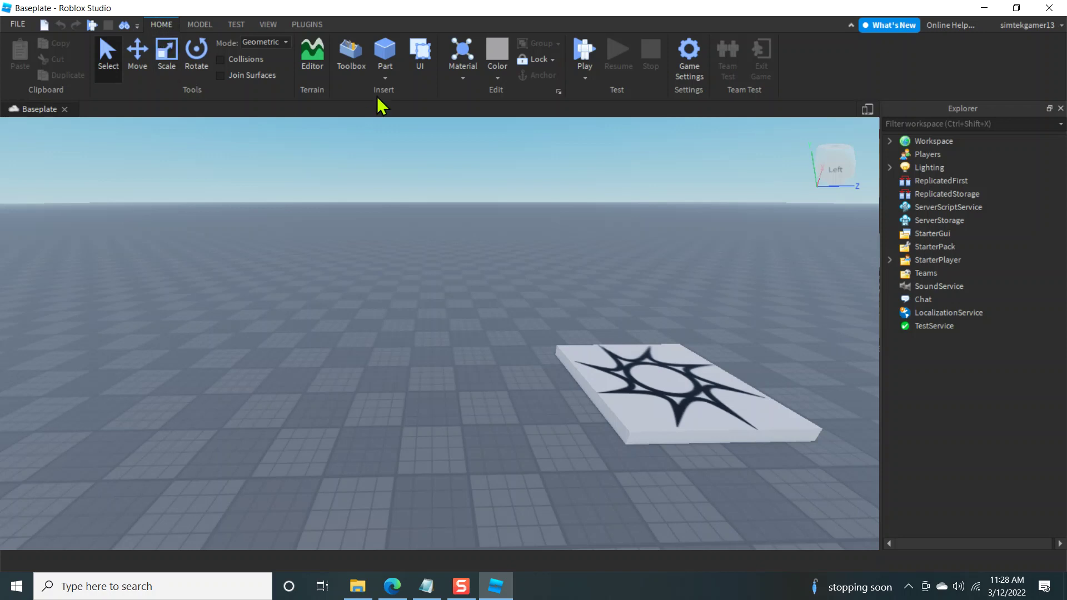
Step: Start the playtest and run the character around the baseplate with W, A, S and D
left_click(580, 53)
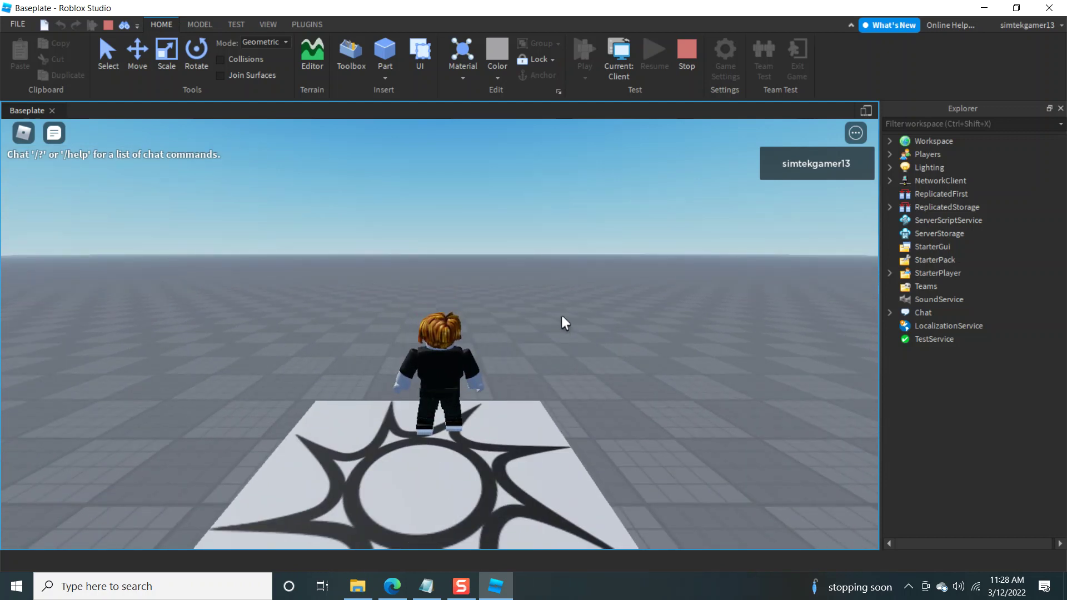
key("w")
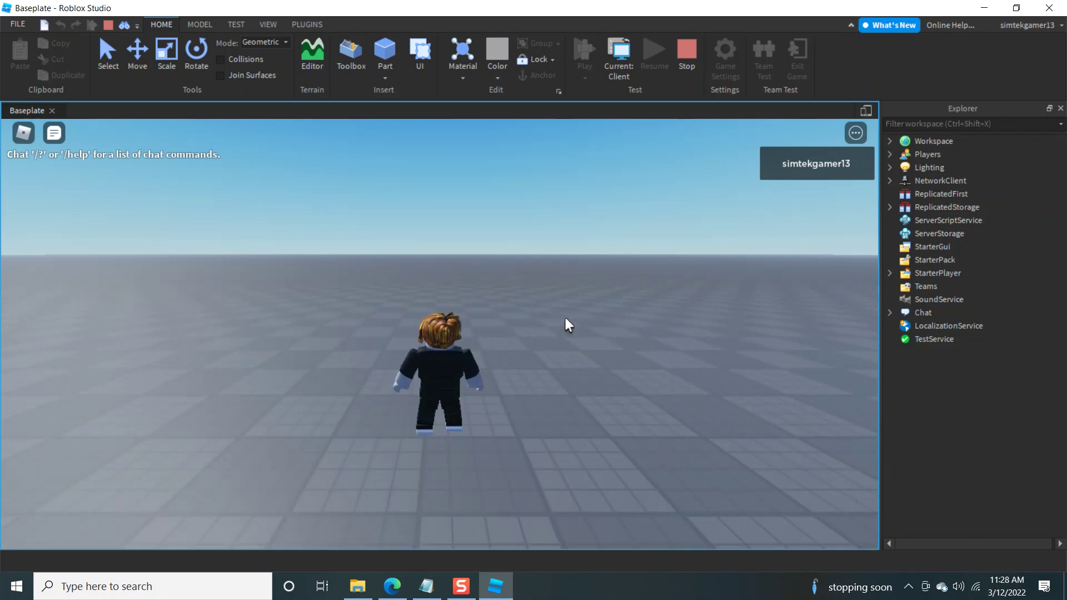
right_click_drag(564, 315, 562, 315)
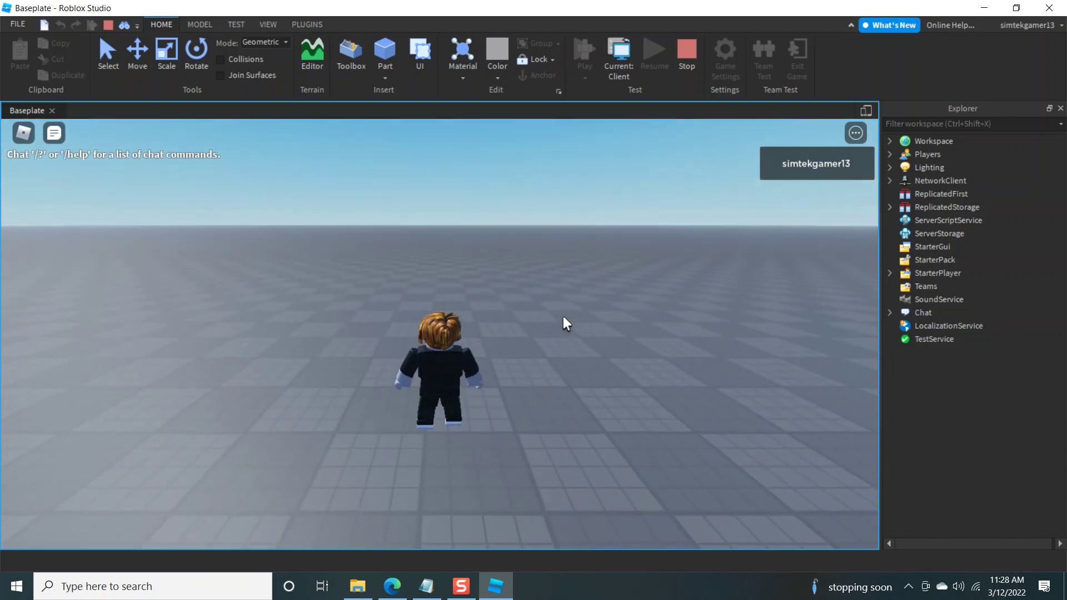
key("s")
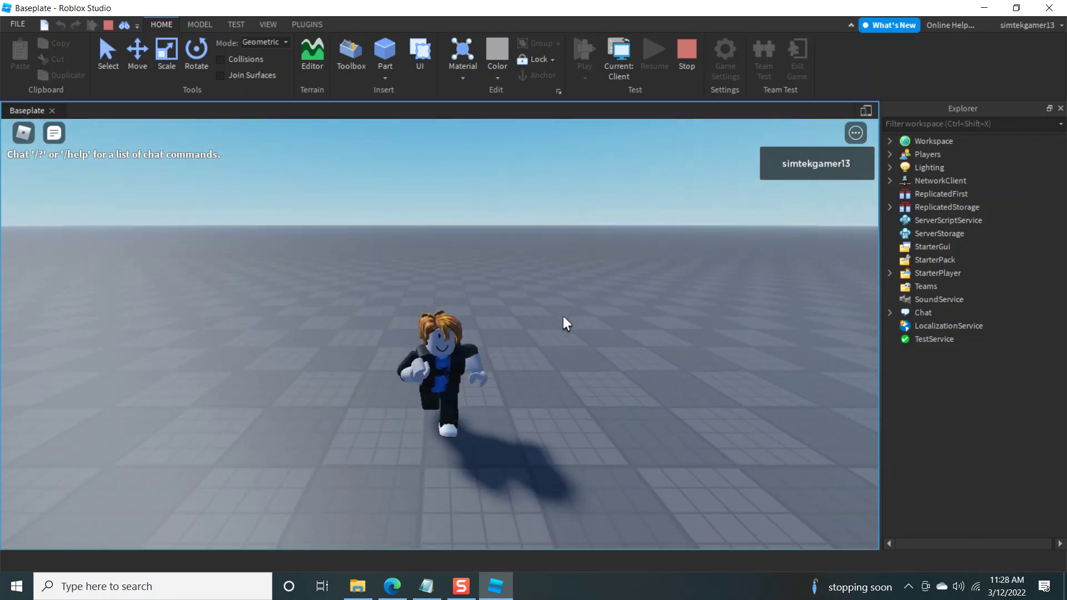
key("a")
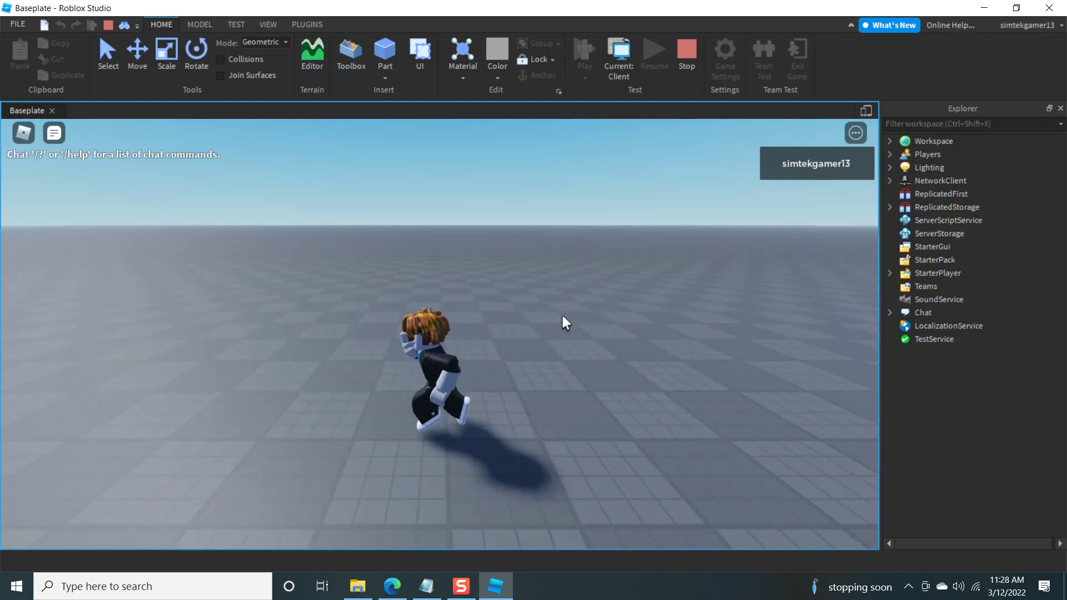
key("w")
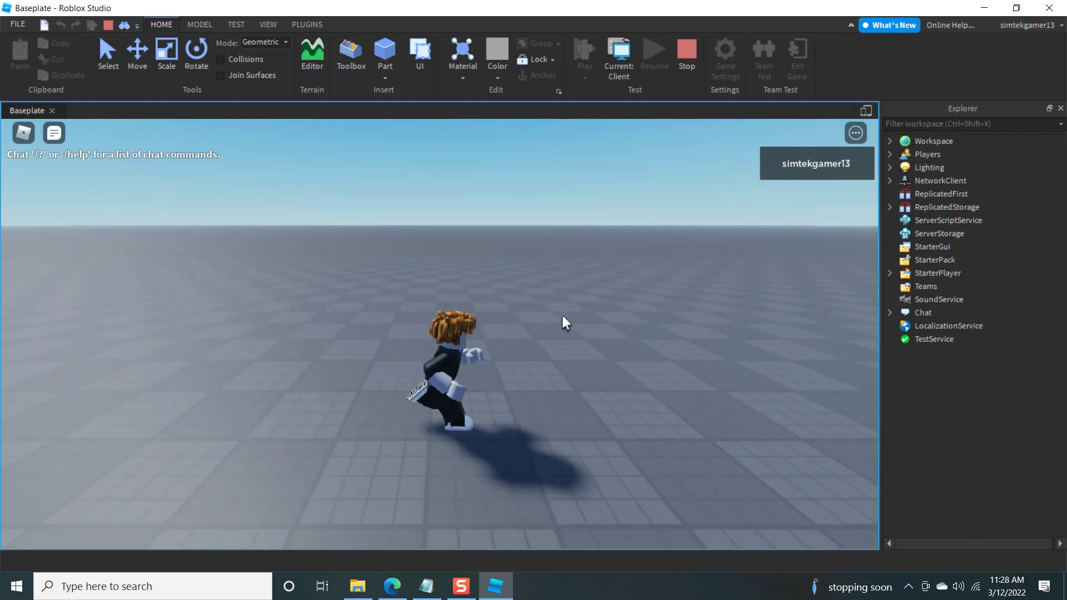
key("s")
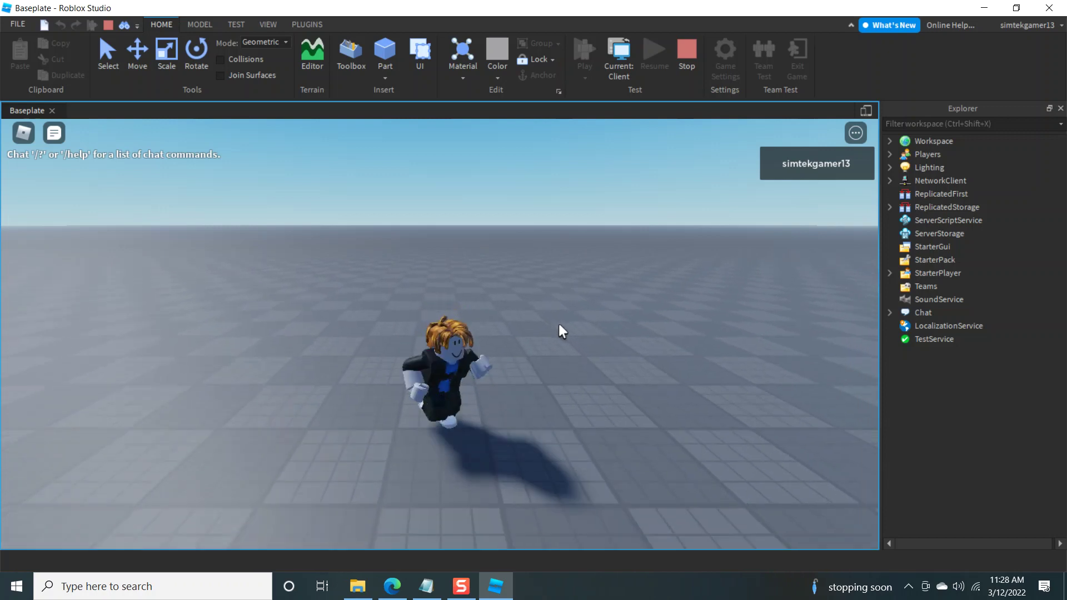
key("a")
key("d")
key("w")
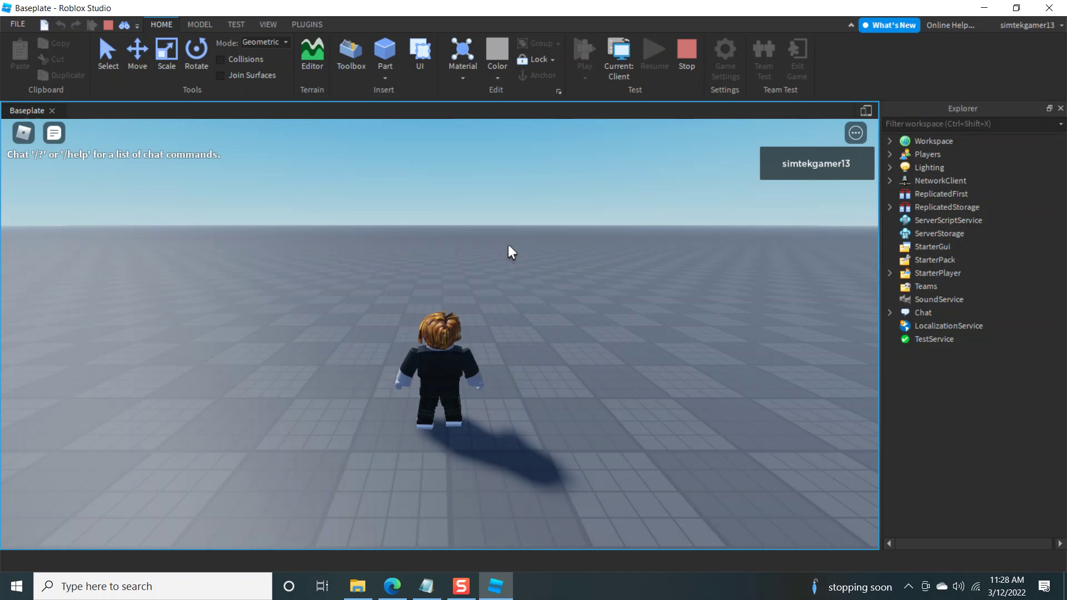
Step: Orbit and zoom the game camera, then run the character toward the spawn pad
right_click_drag(508, 244, 508, 244)
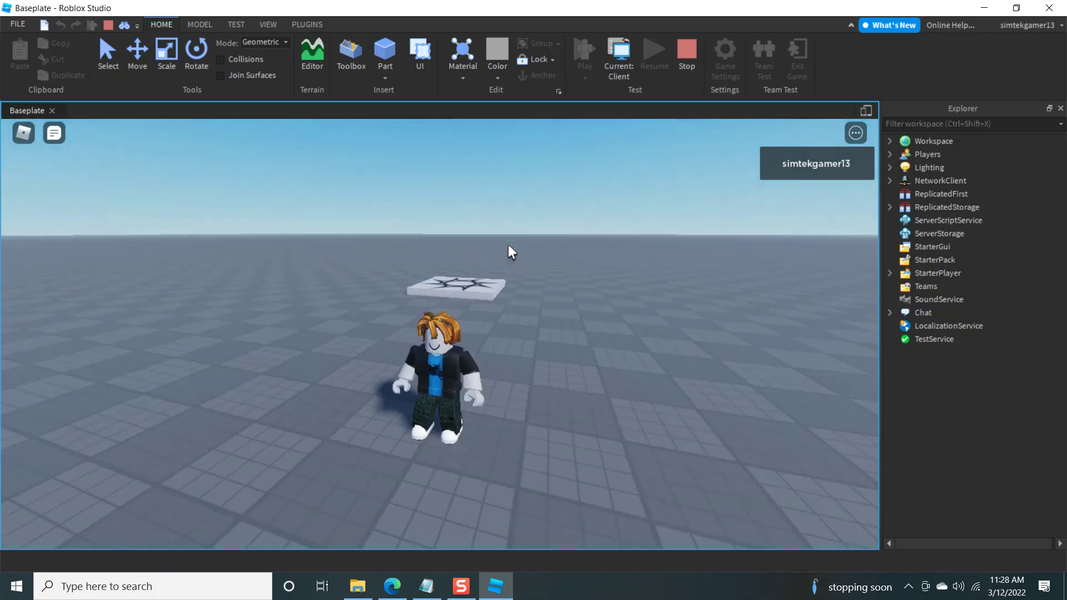
scroll(508, 239, "down", 5)
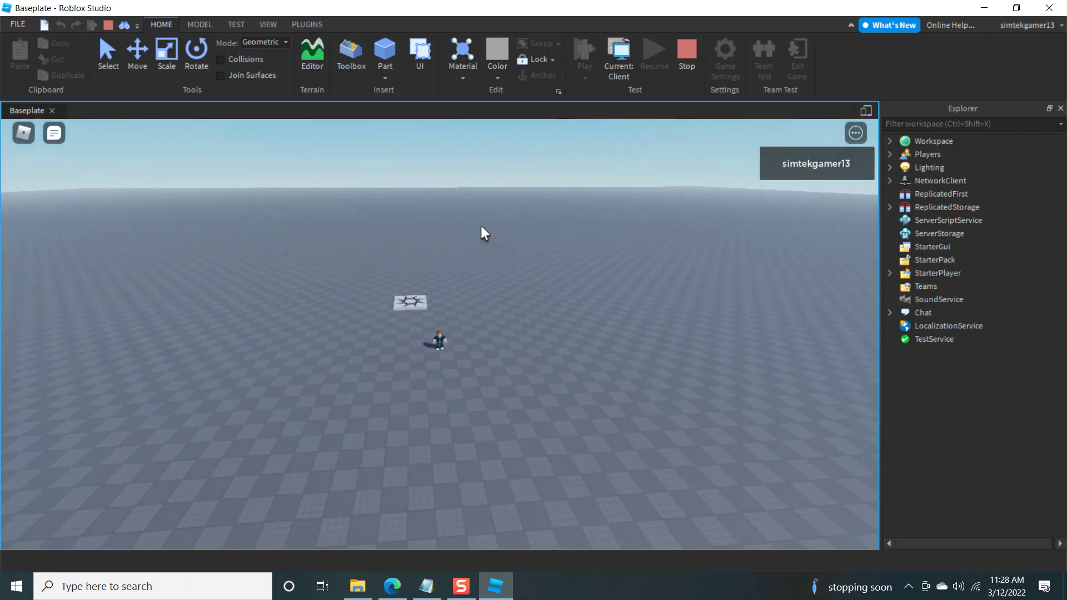
scroll(481, 225, "up", 3)
scroll(481, 224, "down", 3)
scroll(480, 225, "up", 6)
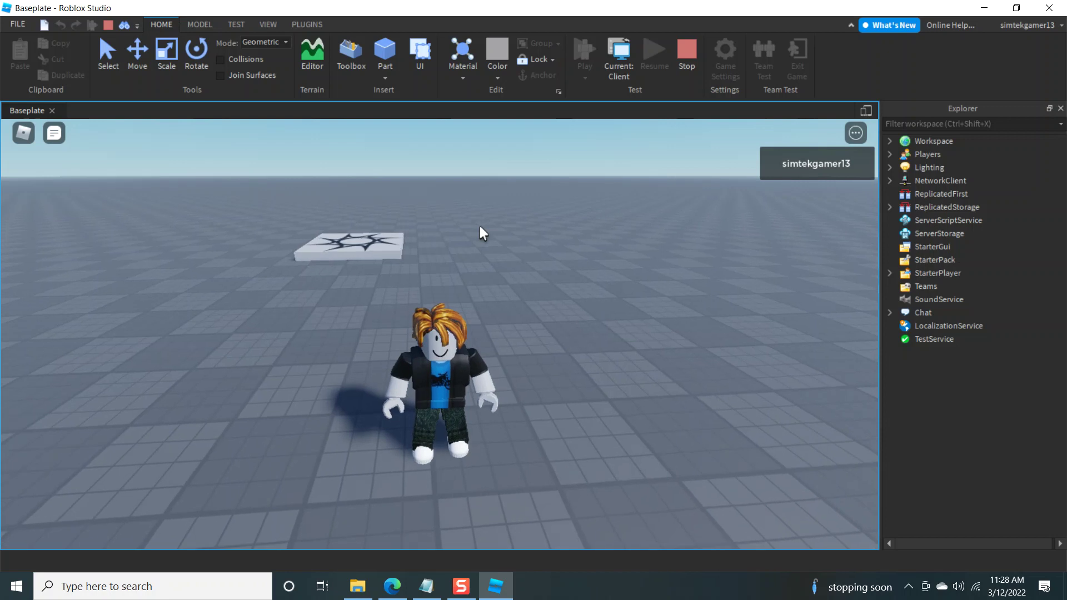
scroll(479, 225, "down", 5)
scroll(475, 224, "up", 3)
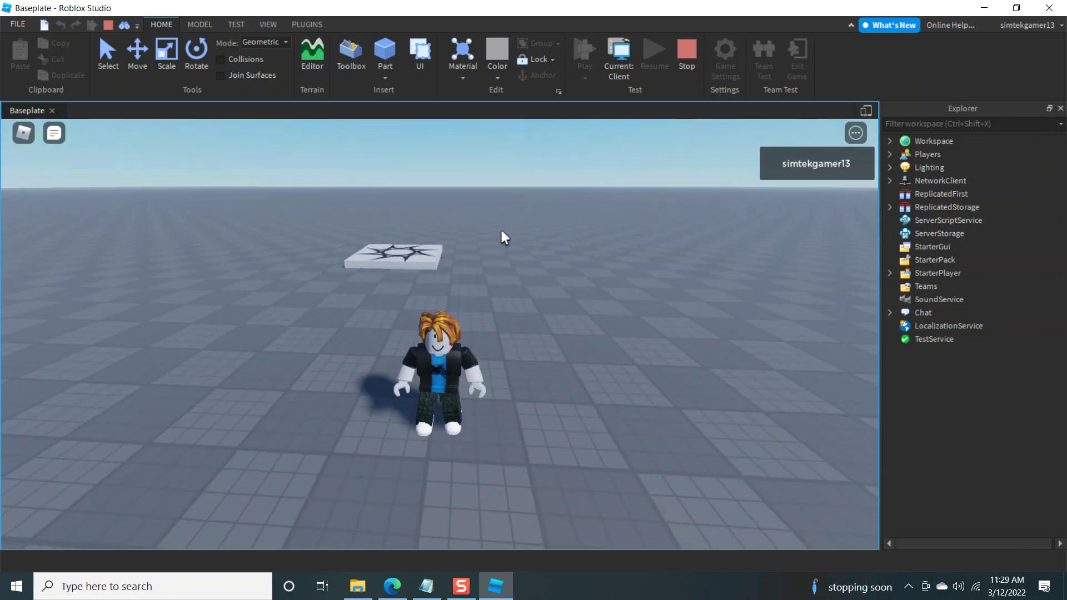
key("w")
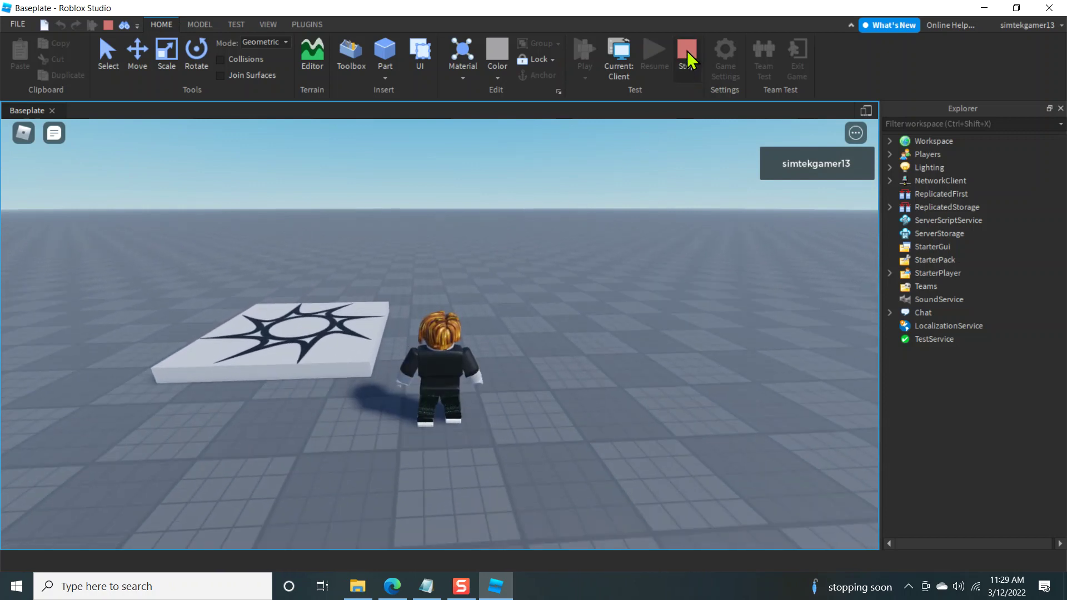
Step: Stop the playtest and bring up the FILE menu
left_click(18, 25)
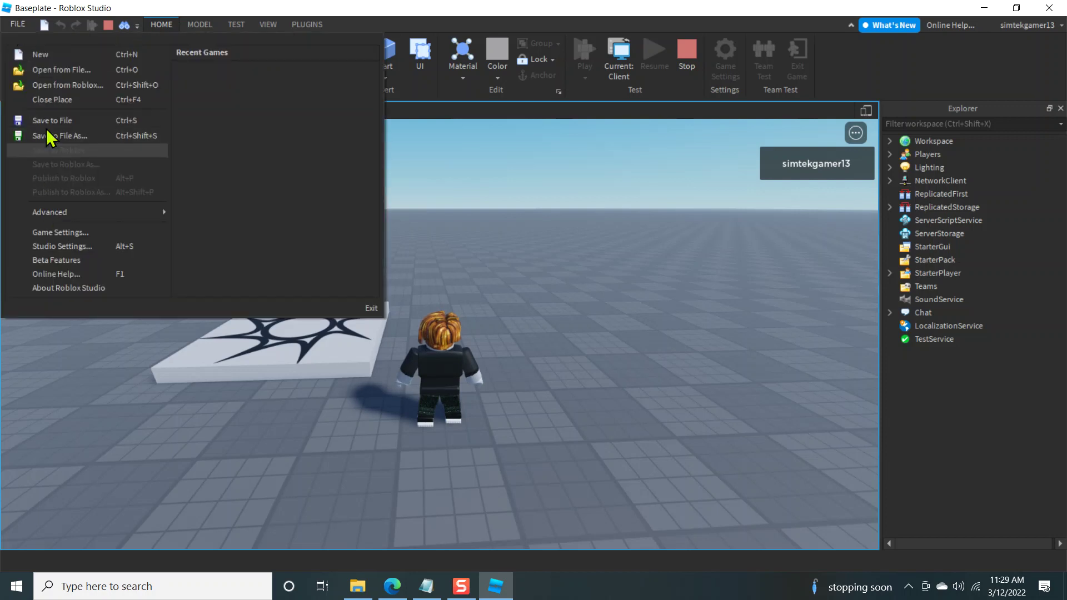
left_click(698, 260)
left_click(687, 50)
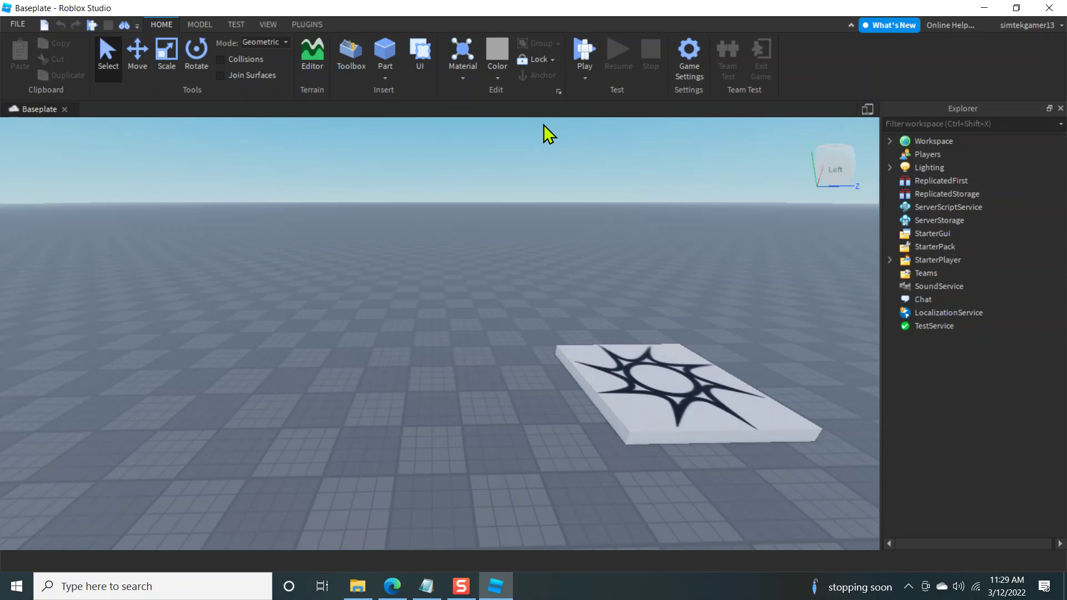
left_click(17, 25)
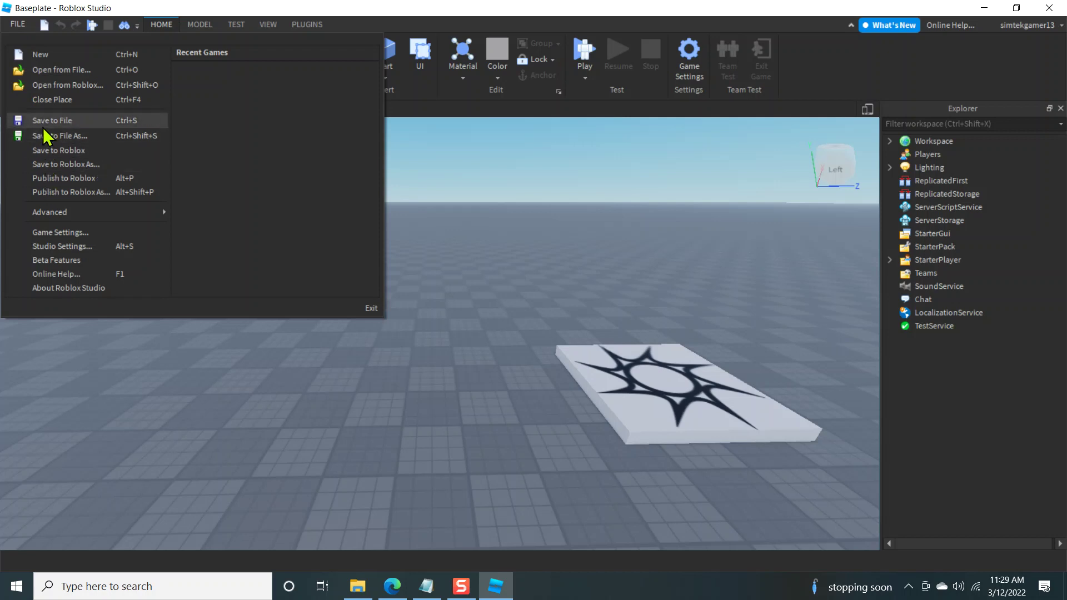
Step: Publish to Roblox, replacing the default name with '1. Intro', and create the game
left_click(55, 178)
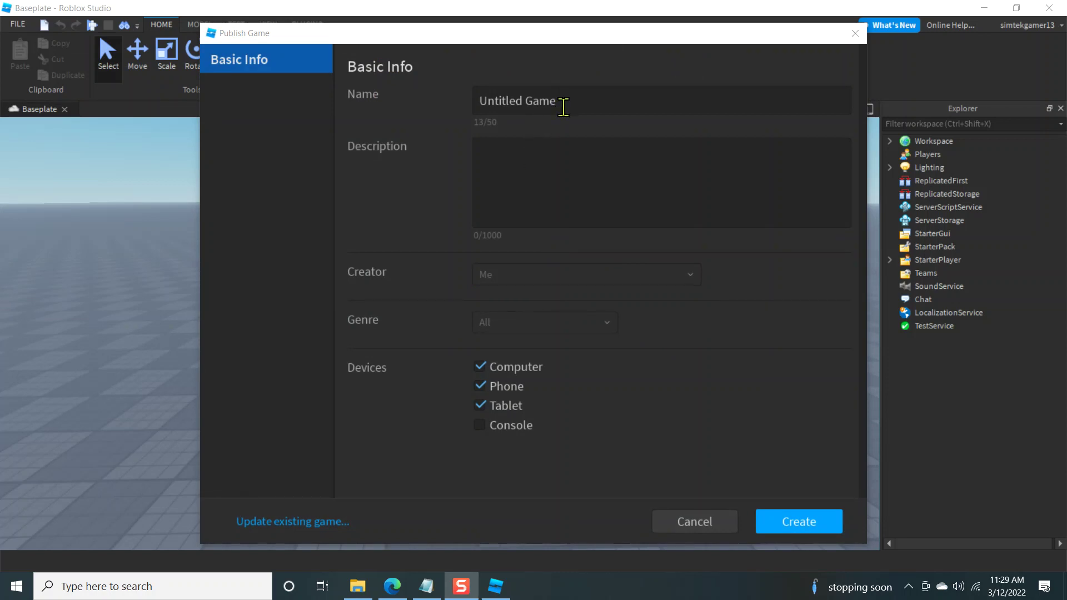
left_click_drag(560, 101, 472, 101)
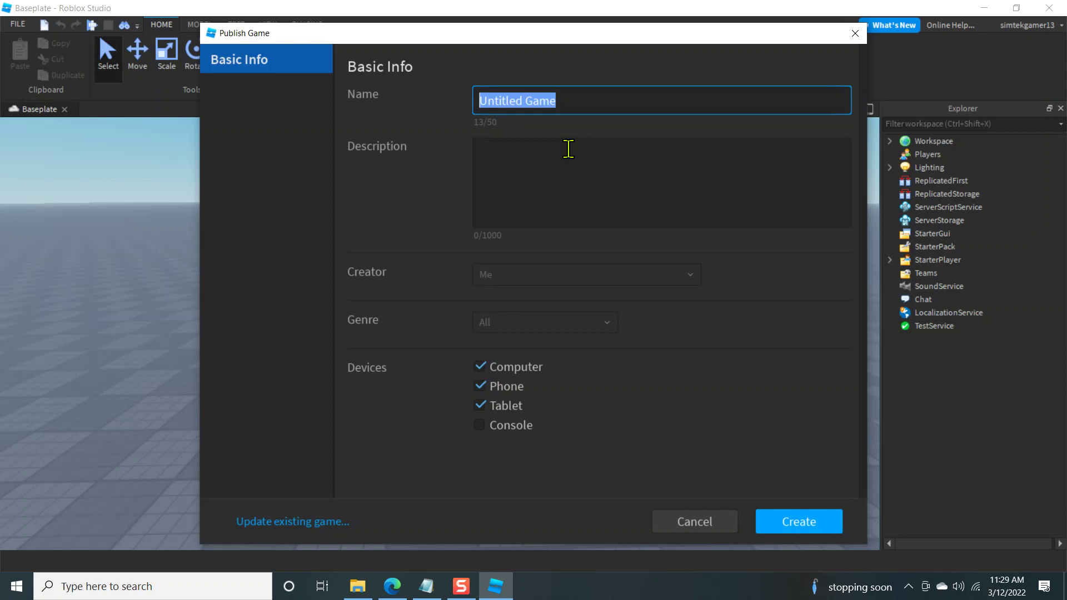
type("1. ")
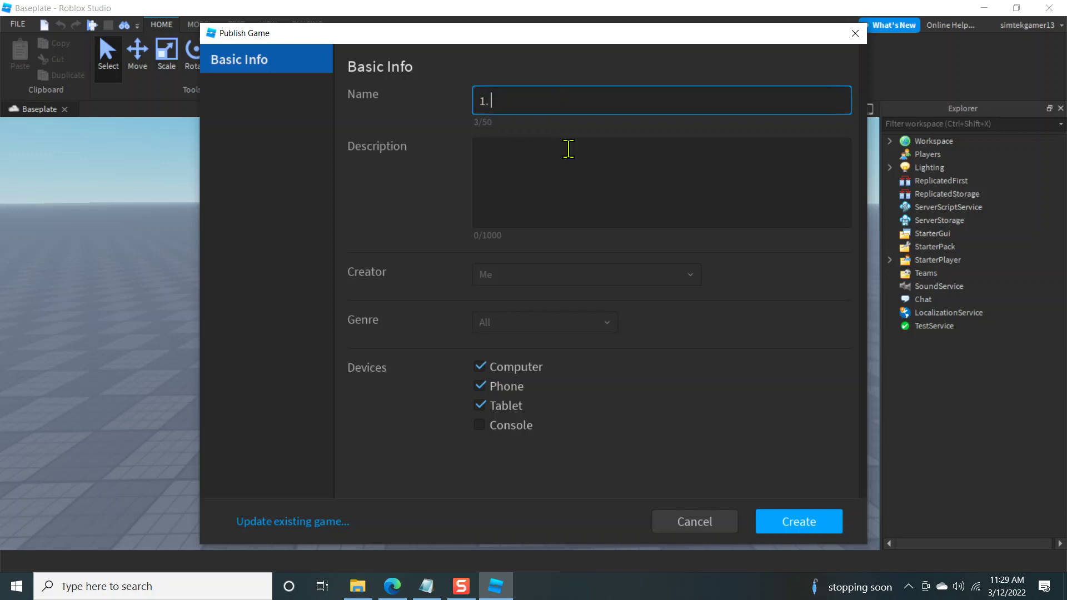
type("Intro")
left_click(803, 522)
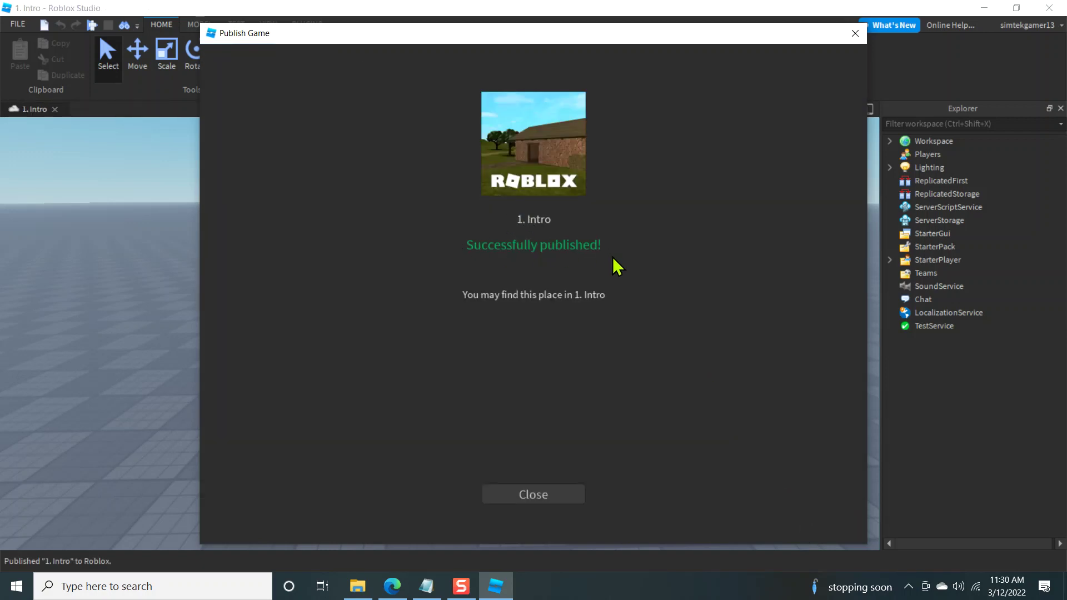
Step: Dismiss the confirmation, close the place, and reopen '1. Intro' from My Games
left_click(532, 494)
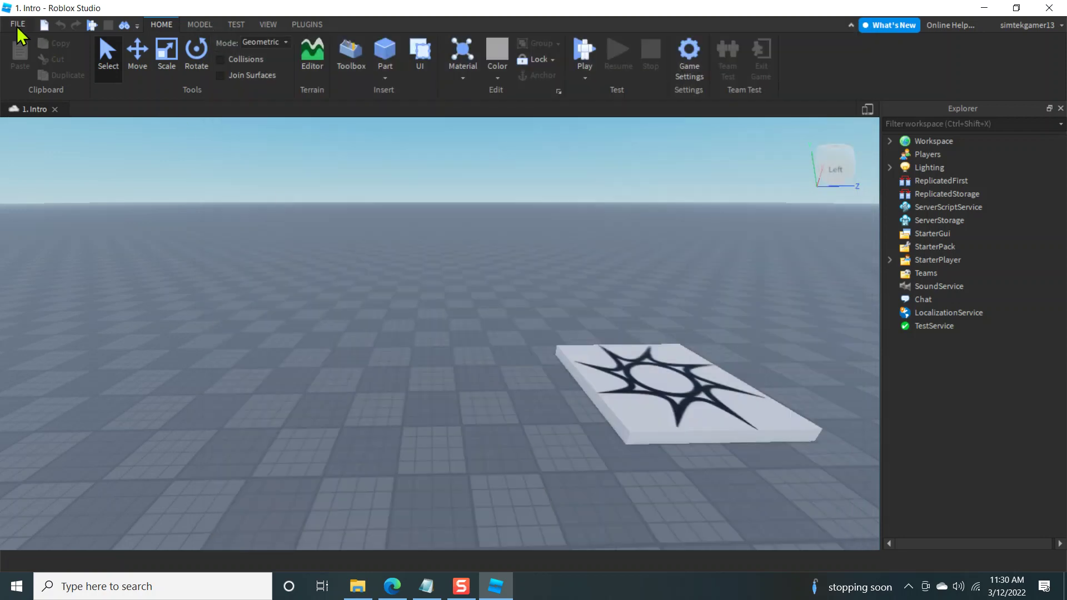
left_click(15, 26)
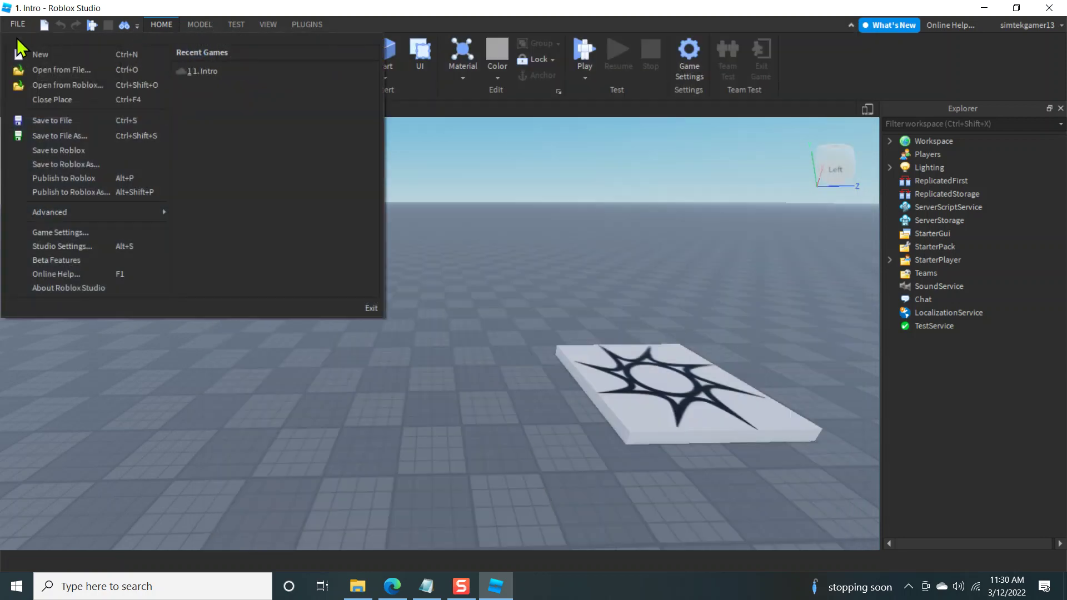
left_click(35, 99)
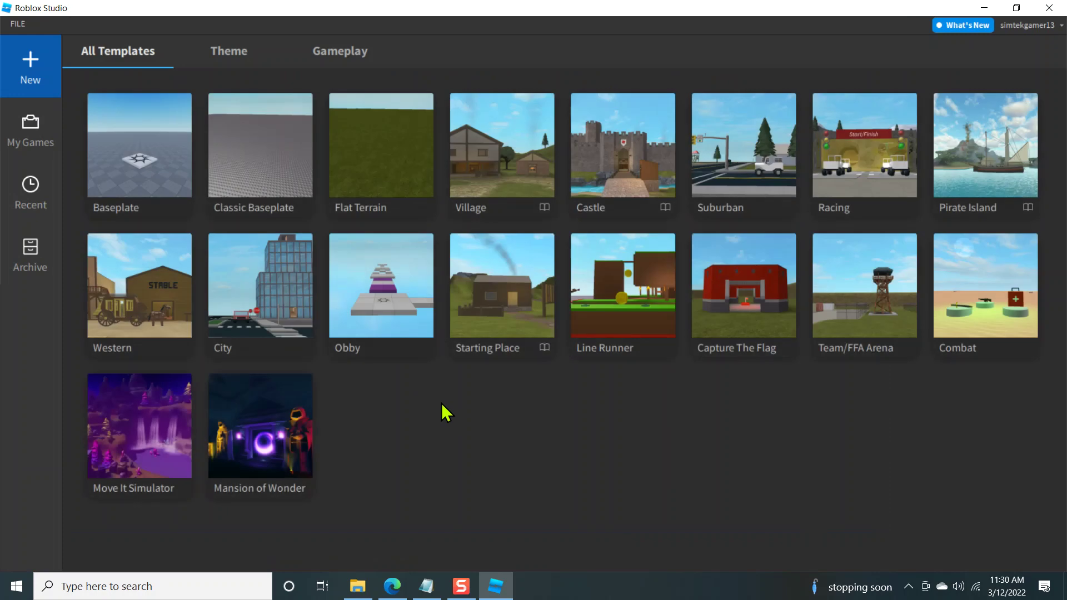
left_click(28, 133)
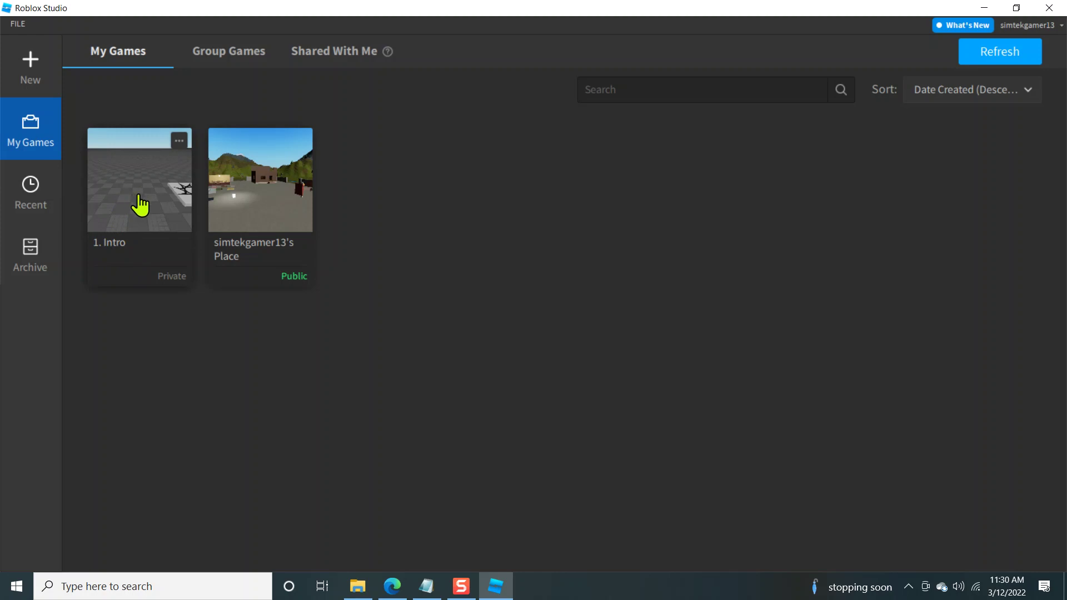
double_click(139, 201)
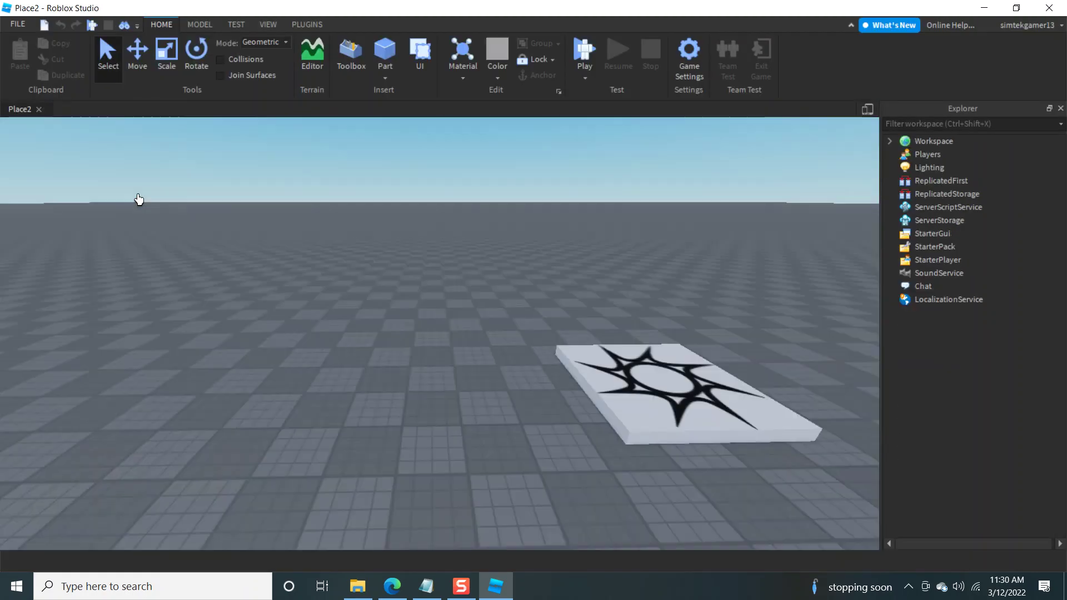